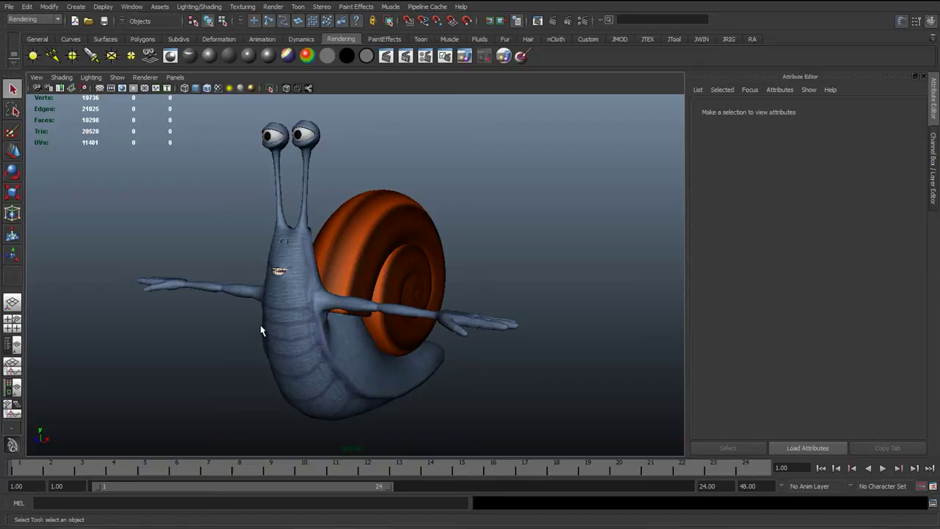
Examine the snail model from the front and side, including its shell, eye stalks and eyes
right_click_drag(258, 326, 315, 303, "alt")
mouse_move(432, 327)
left_mouse_down("alt")
mouse_move(357, 329)
mouse_move(432, 344)
left_mouse_up("alt")
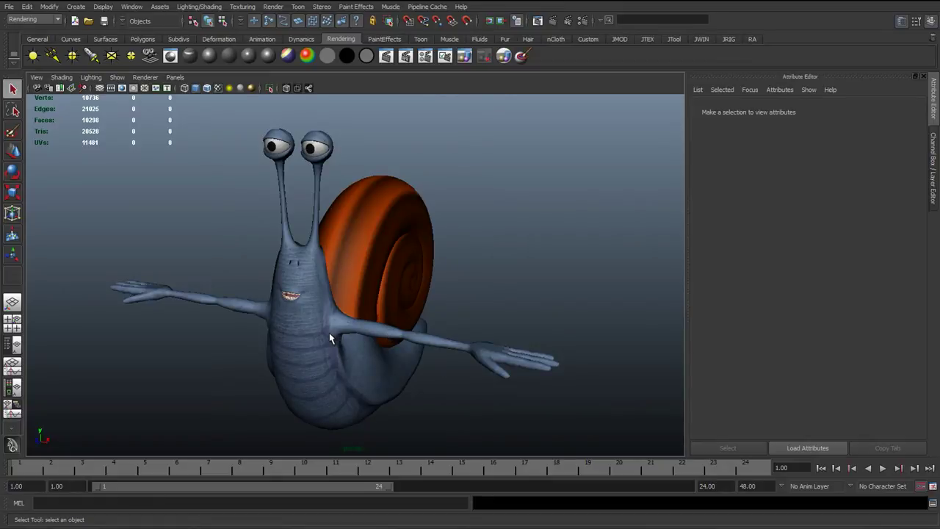
left_click_drag(326, 337, 272, 324, "alt")
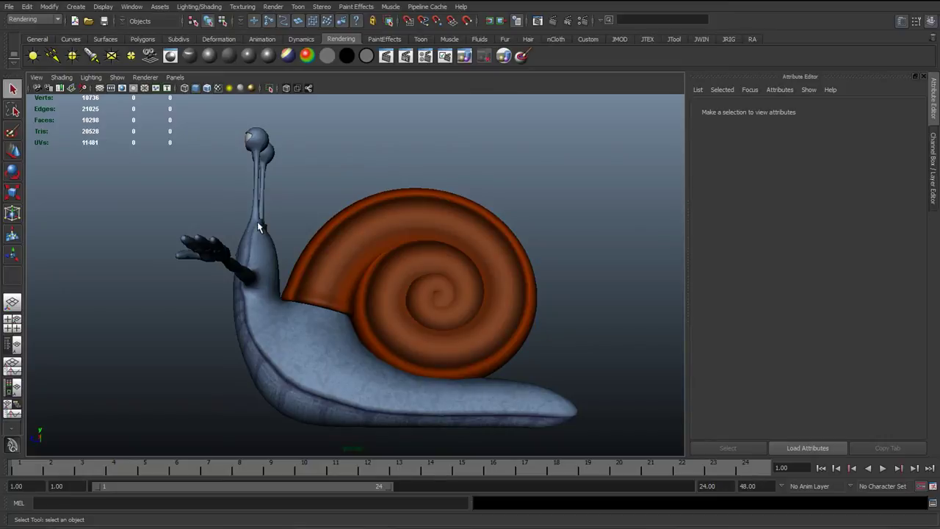
left_click_drag(383, 387, 342, 350, "alt")
left_click_drag(288, 309, 308, 261, "alt")
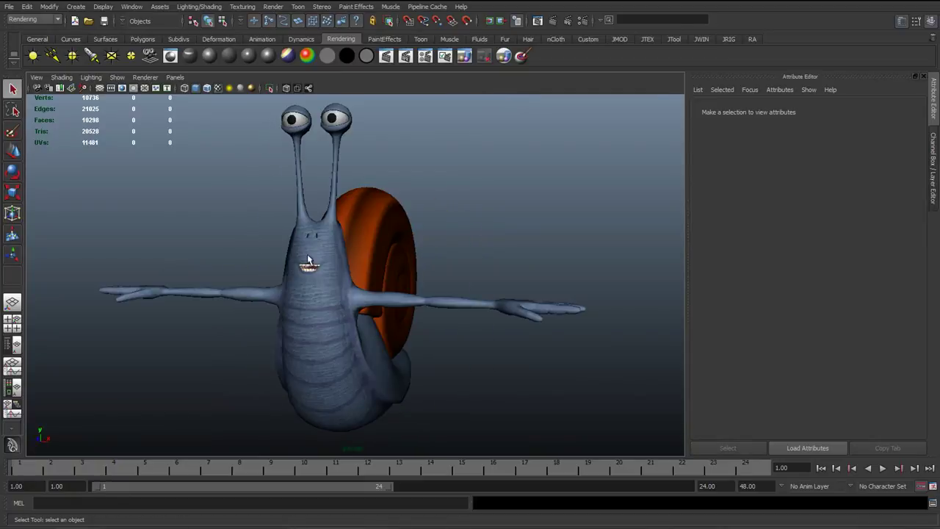
right_click_drag(309, 258, 353, 257, "alt")
middle_click_drag(353, 256, 366, 314, "alt")
right_click_drag(294, 300, 332, 297, "alt")
left_click_drag(330, 295, 291, 257, "alt")
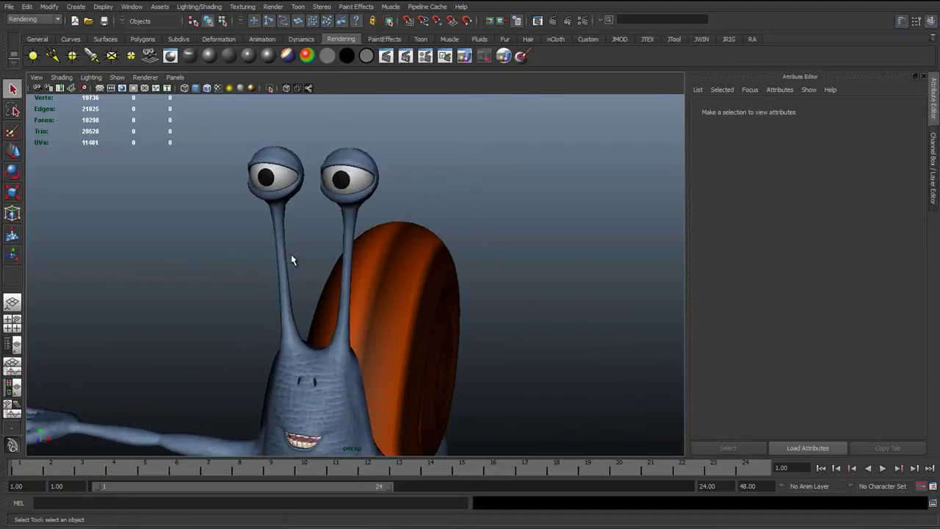
middle_click_drag(292, 255, 294, 284, "alt")
left_click_drag(295, 284, 193, 291, "alt")
middle_click_drag(241, 284, 295, 284, "alt")
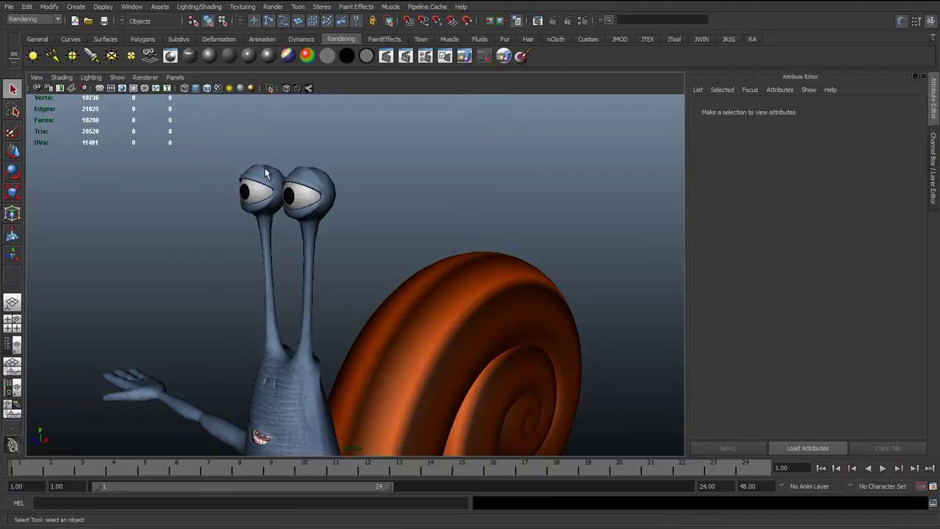
left_click_drag(276, 224, 325, 228, "alt")
middle_click_drag(325, 228, 353, 302, "alt")
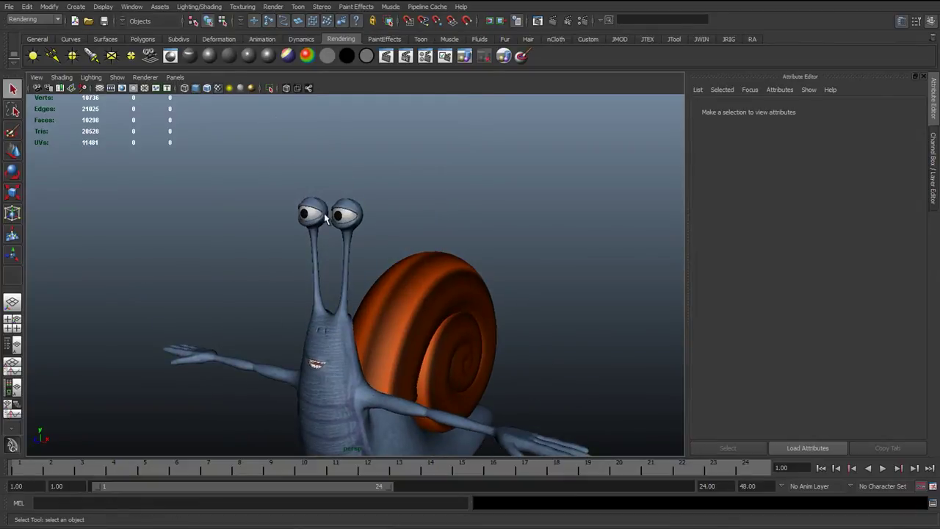
Select both of the snail's eyeballs together and activate the Move tool
left_click(317, 214)
left_click(340, 216, "shift")
key("w")
key("f")
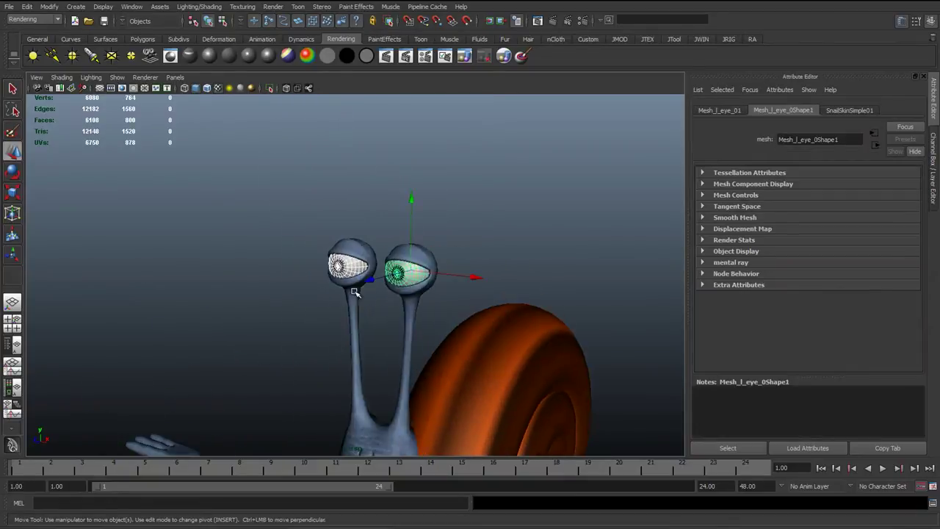
scroll(350, 352, "down", 3)
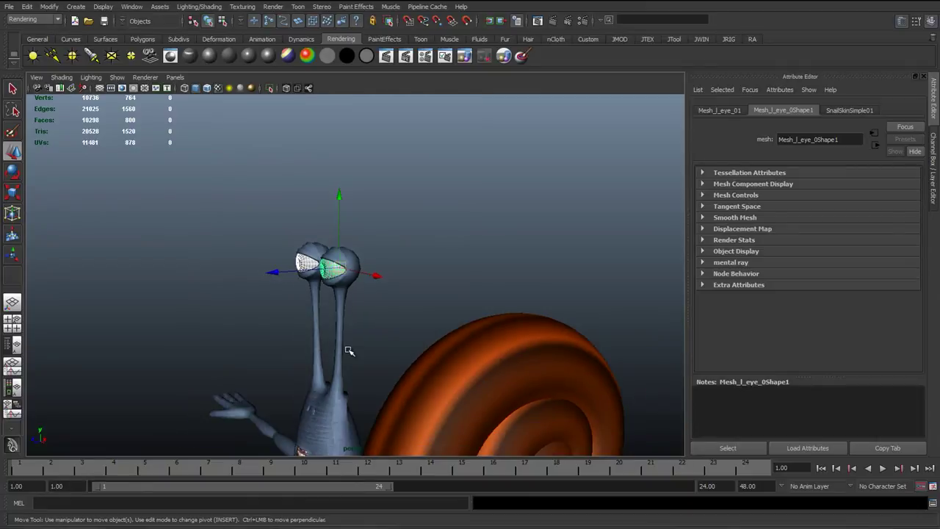
middle_click_drag(373, 304, 338, 224, "alt")
right_click_drag(338, 225, 313, 290, "alt")
left_click_drag(314, 289, 353, 289, "alt")
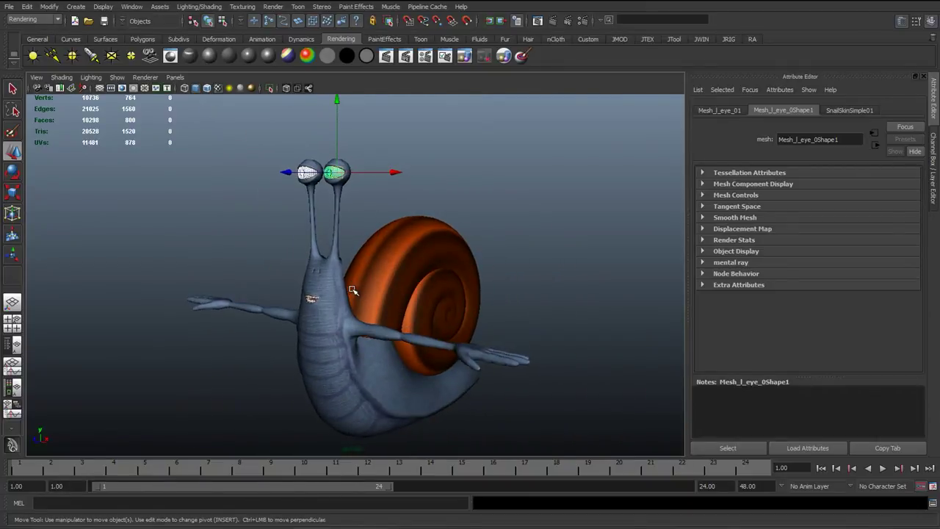
middle_click_drag(333, 280, 317, 271, "alt")
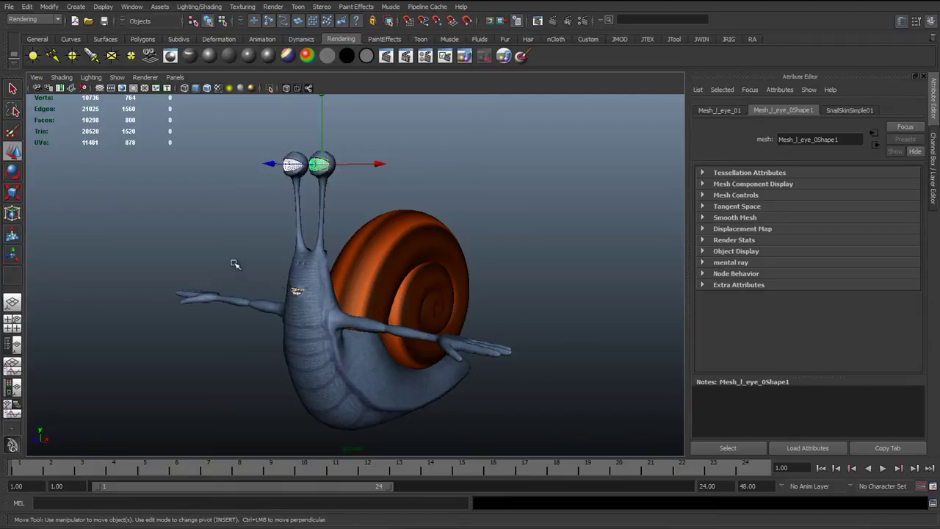
Try moving both eyeballs forward out of their sockets
middle_click_drag(271, 196, 327, 265, "alt")
scroll(327, 265, "up", 6)
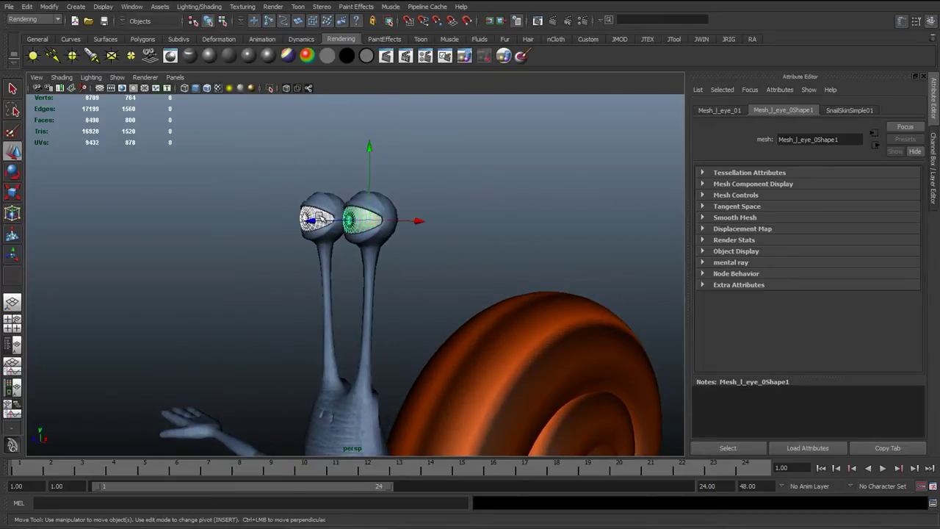
left_click_drag(321, 219, 208, 245)
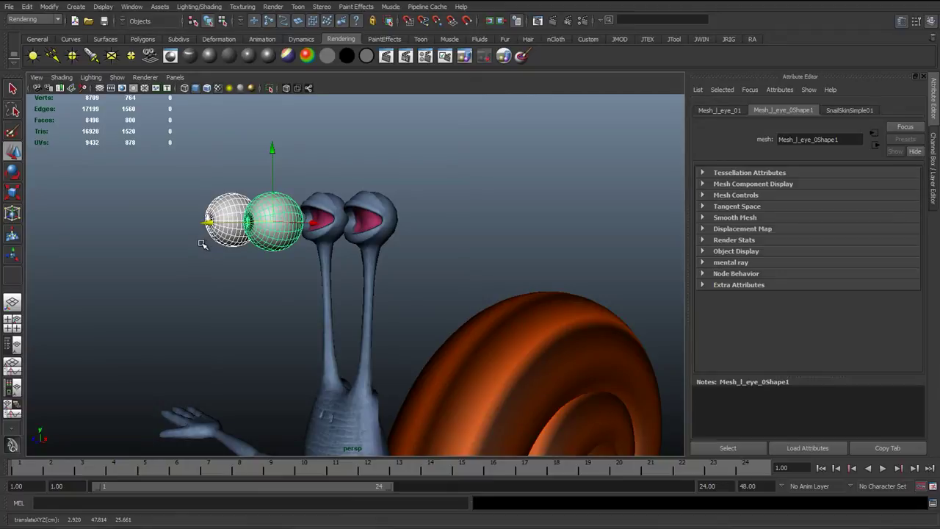
scroll(222, 277, "down", 2)
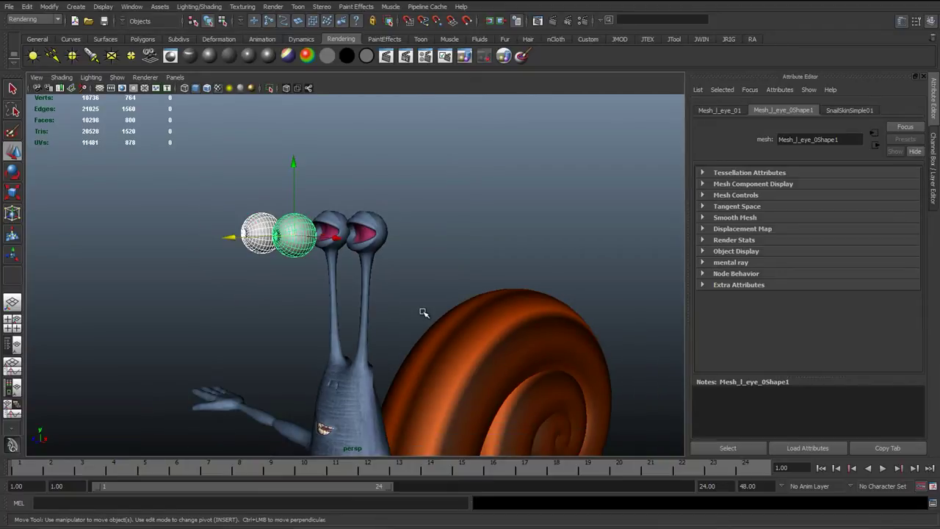
left_click_drag(462, 314, 391, 275, "alt")
key("ctrl+z")
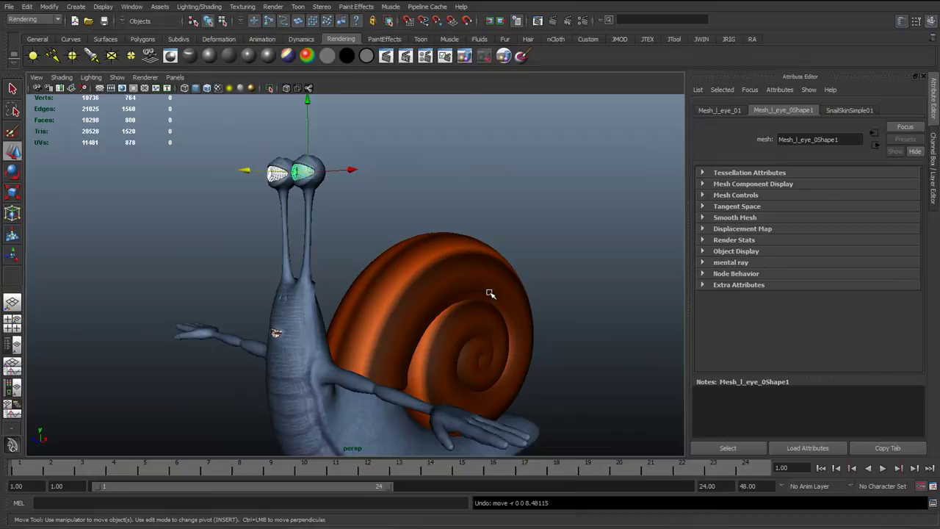
Move both eyeballs forward, well clear of their sockets, and deselect them
left_click_drag(534, 292, 472, 289, "alt")
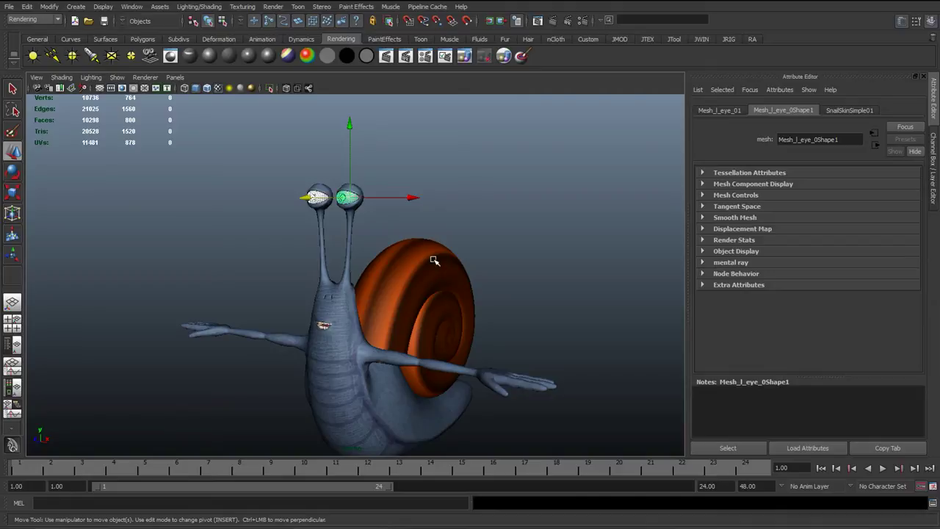
scroll(356, 257, "up", 2)
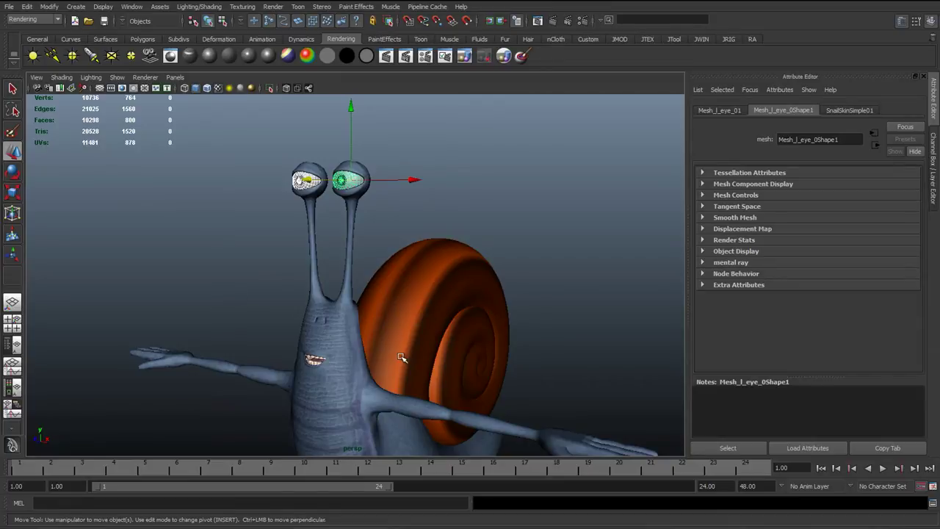
left_click_drag(258, 277, 305, 277, "alt")
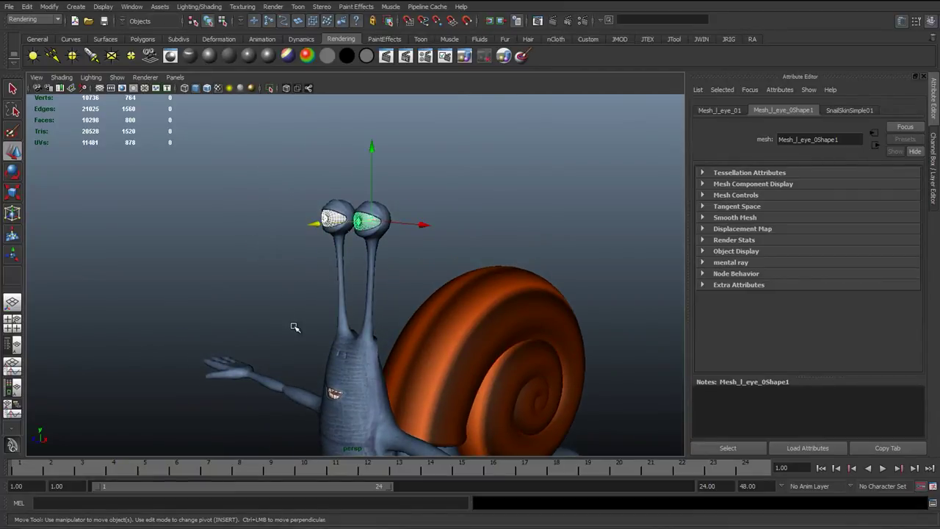
left_click_drag(359, 367, 343, 324, "alt")
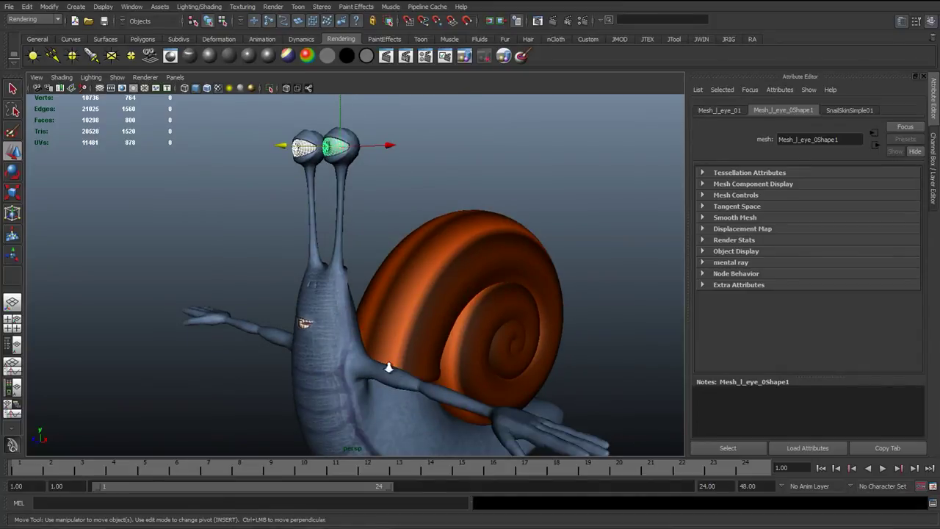
scroll(346, 316, "down", 3)
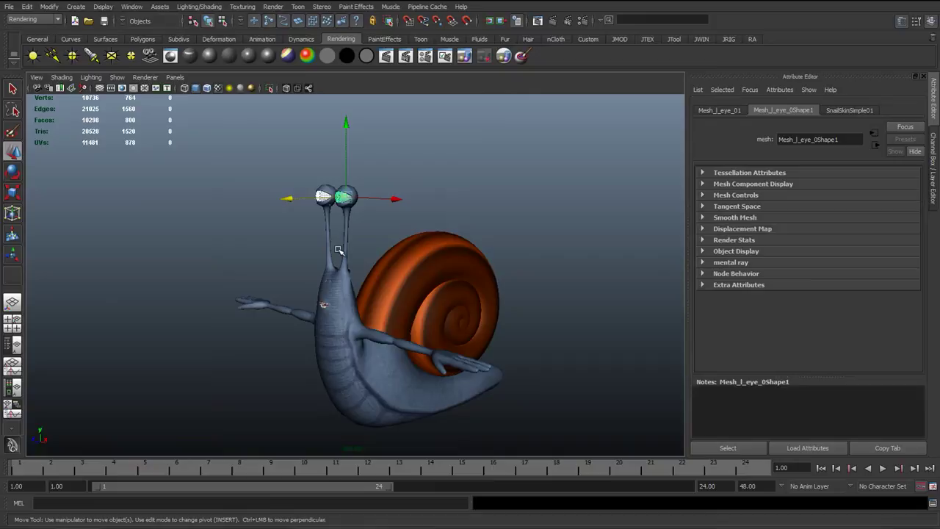
middle_click_drag(341, 252, 371, 351, "alt")
scroll(319, 294, "up", 5)
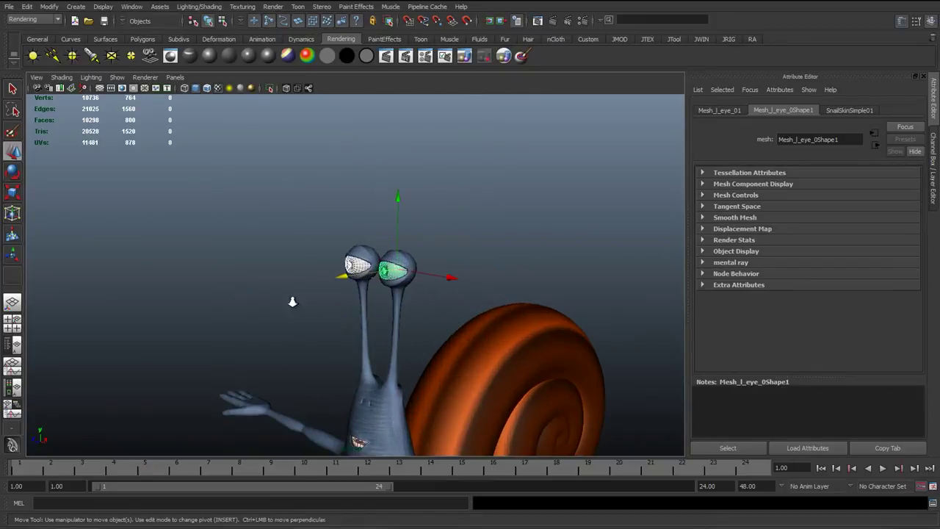
left_click_drag(402, 269, 272, 188)
left_click(273, 189)
scroll(399, 310, "up", 6)
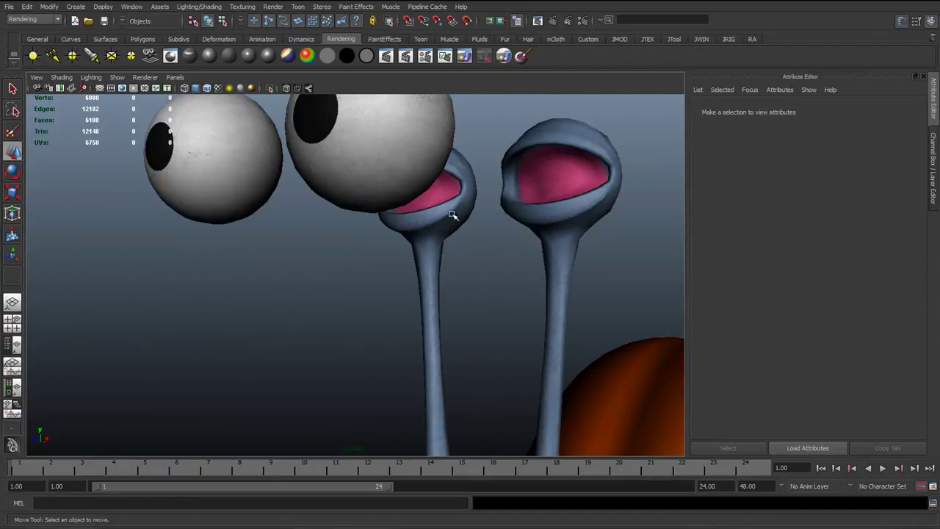
Select the edge loop on the main body mesh where the nearer socket's inner eyelid meets the pink surface
scroll(360, 257, "up", 3)
left_click(372, 255)
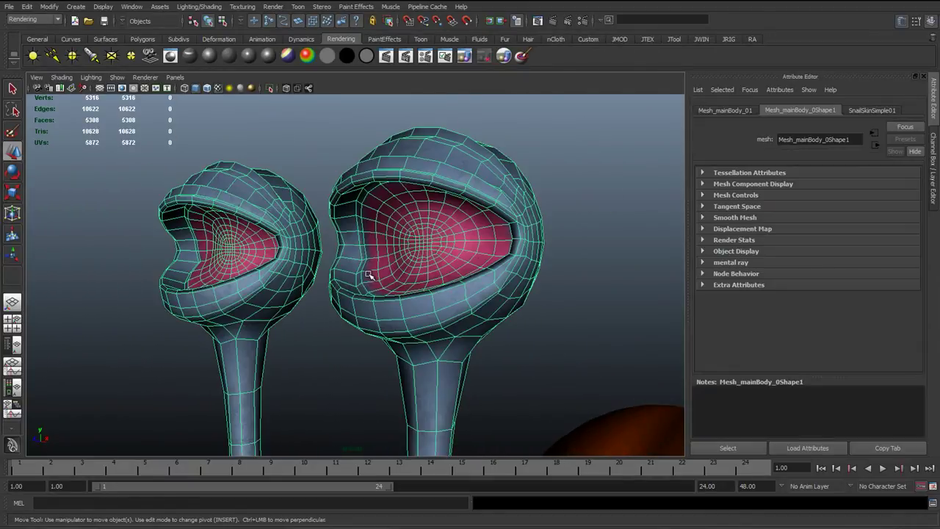
scroll(373, 258, "up", 3)
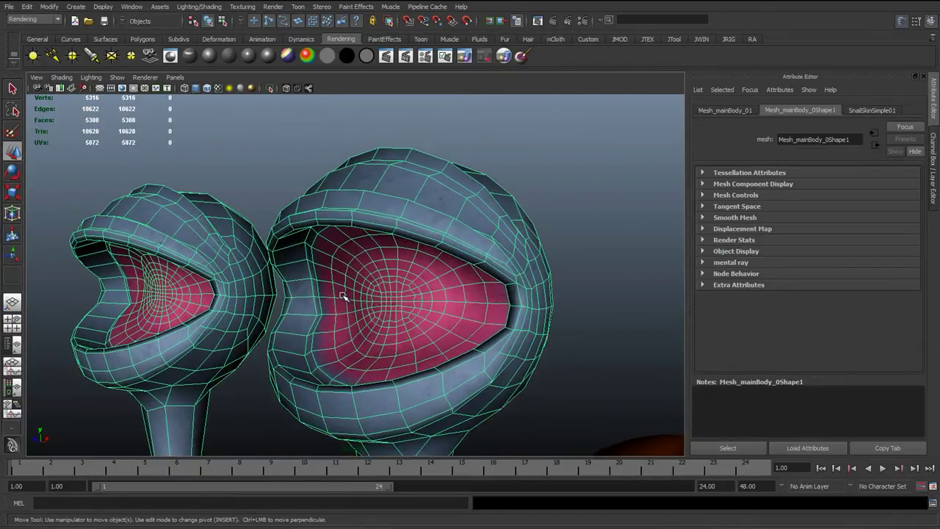
right_click_drag(317, 283, 317, 259)
double_click(314, 314)
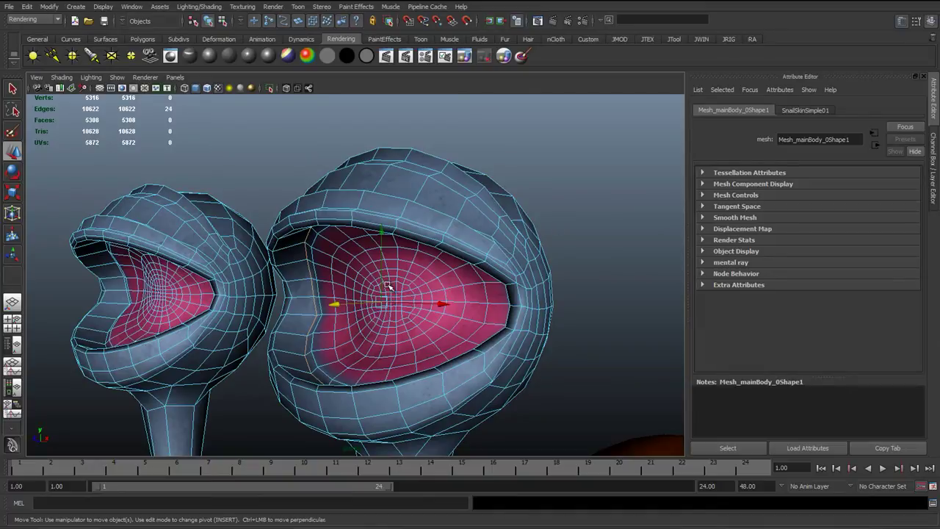
Examine the selected edge loop inside the socket and compare the empty sockets with the eyeballs in front of them
scroll(401, 310, "up", 4)
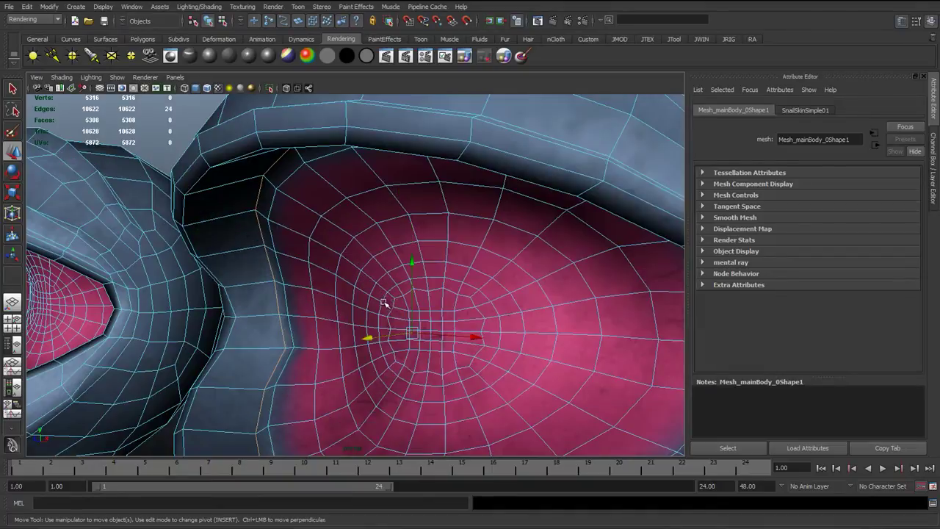
scroll(363, 279, "down", 5)
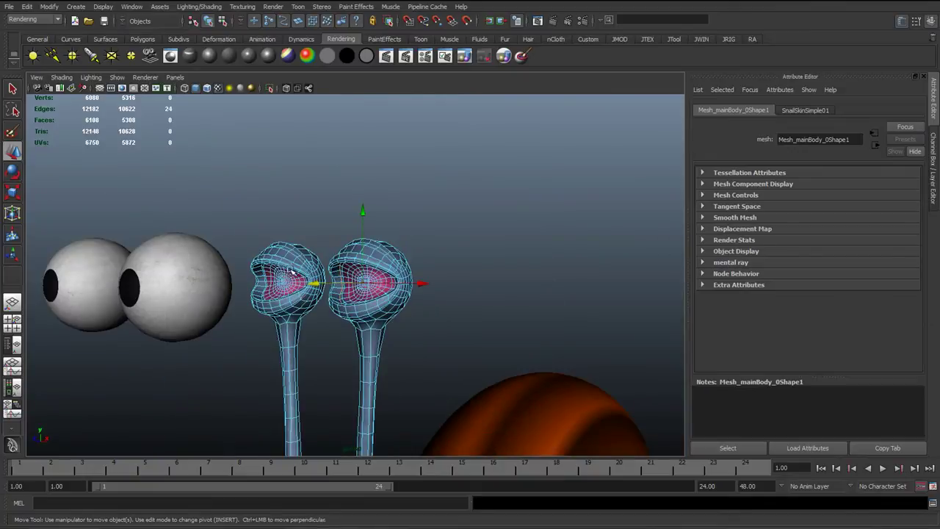
left_click_drag(247, 295, 465, 227, "alt")
left_click_drag(387, 255, 326, 263, "alt")
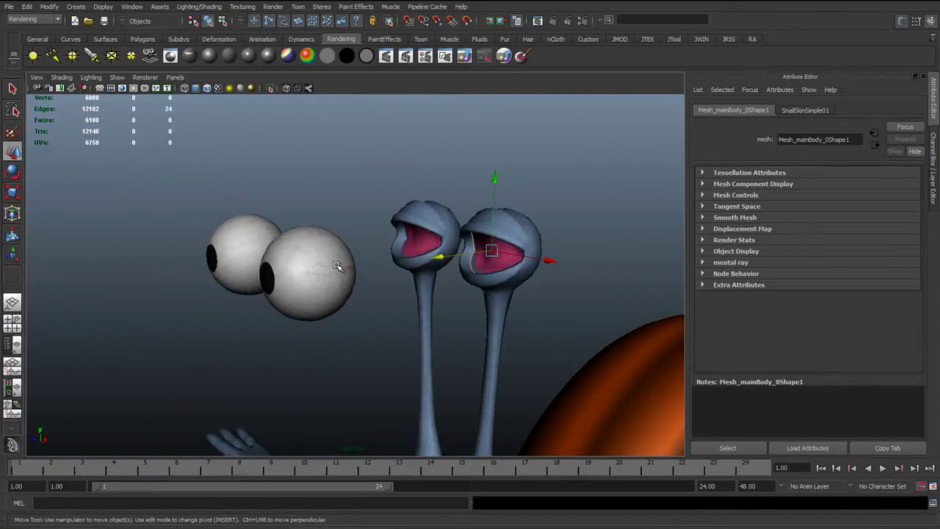
scroll(343, 266, "up", 2)
middle_click_drag(459, 256, 346, 275, "alt")
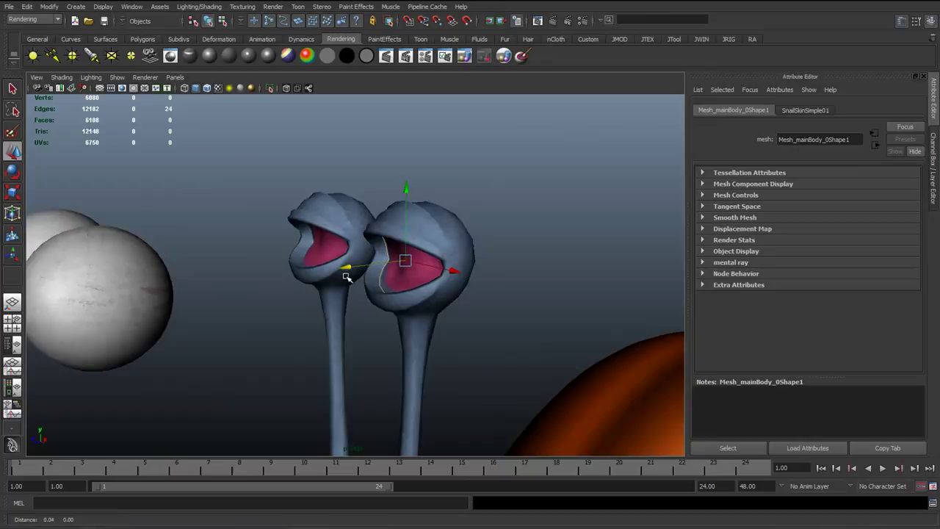
scroll(352, 278, "up", 3)
left_click_drag(445, 296, 462, 275, "alt")
middle_click_drag(462, 275, 320, 322, "alt")
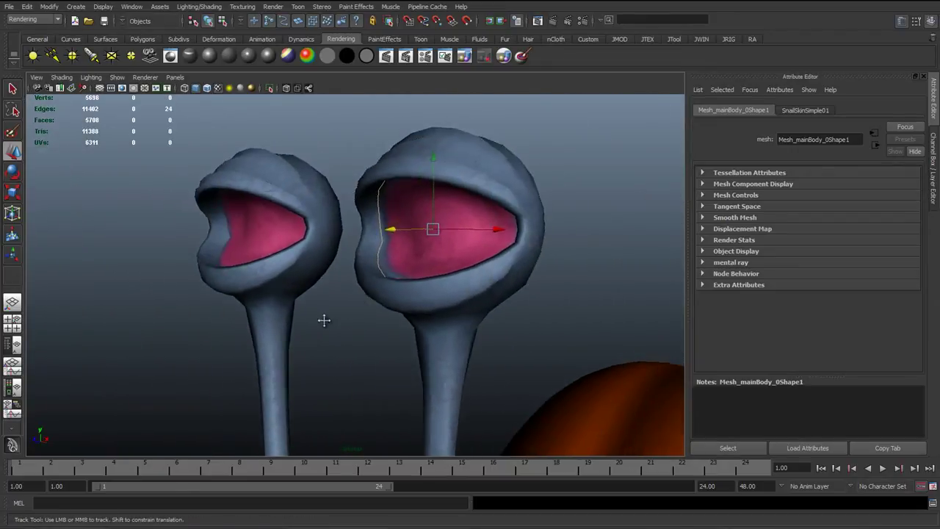
Return the main body mesh to object selection and examine the wireframe inside both eye sockets
right_click_drag(324, 318, 340, 302)
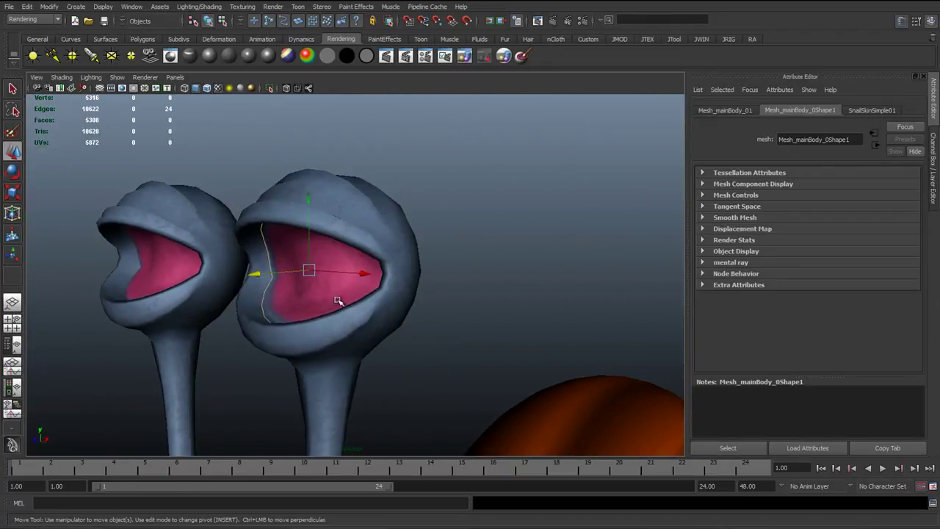
scroll(337, 314, "up", 3)
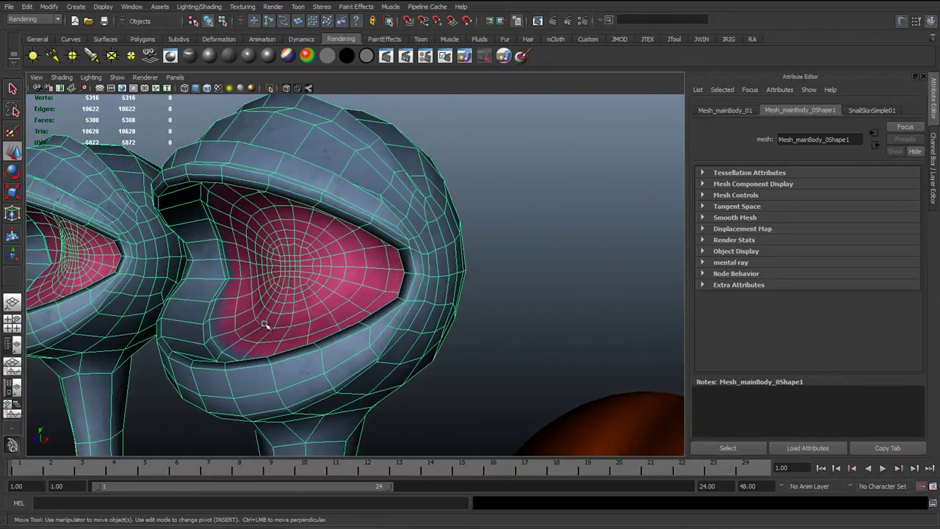
scroll(301, 309, "down", 2)
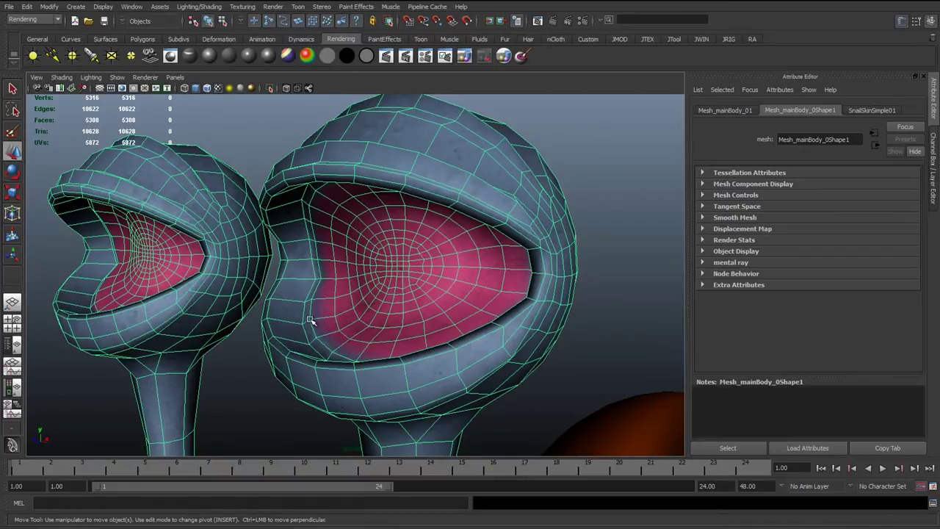
scroll(368, 274, "down", 5)
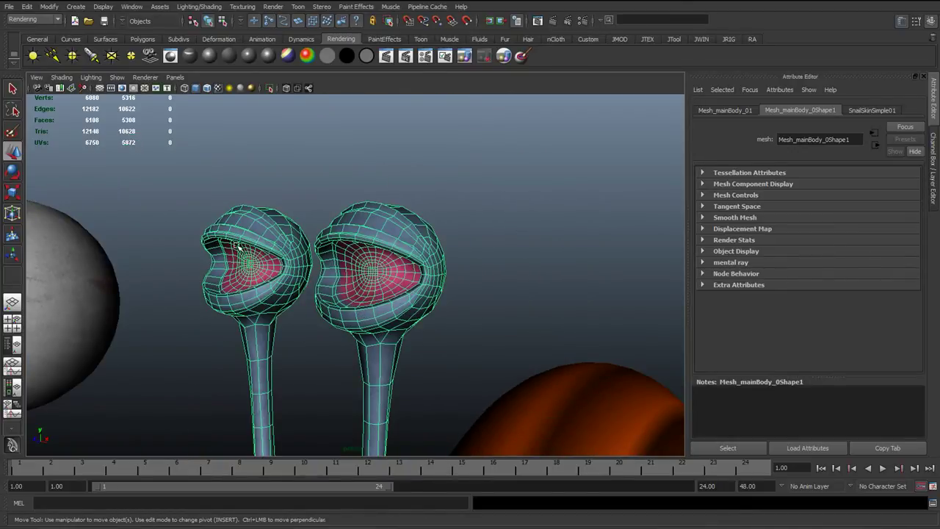
scroll(305, 323, "down", 3)
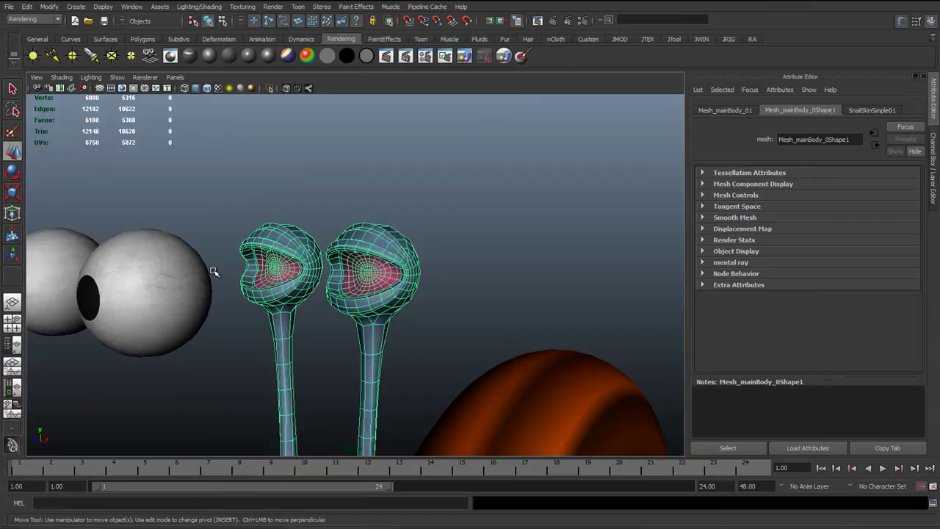
scroll(388, 309, "up", 6)
scroll(326, 296, "down", 2)
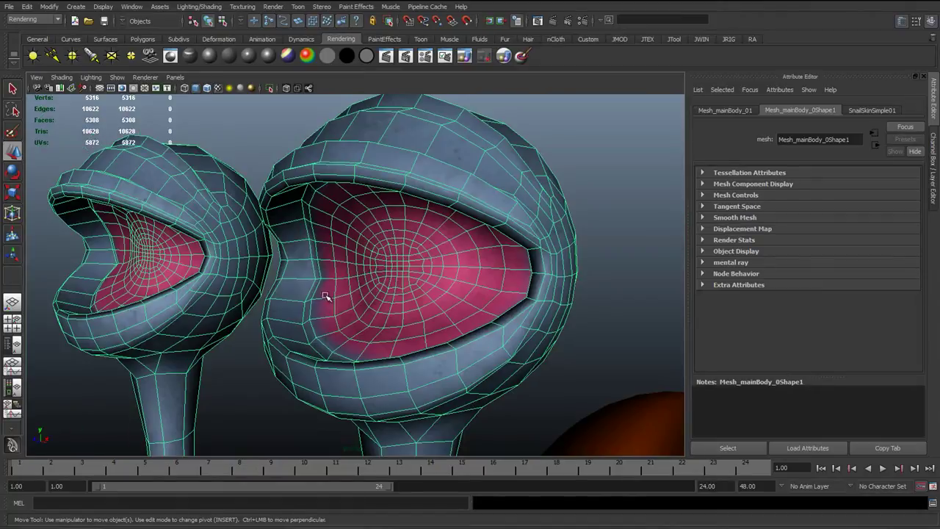
Deselect the main body mesh and examine the empty sockets alongside the backs of the detached eyeballs
scroll(244, 302, "down", 5)
scroll(235, 314, "up", 3)
scroll(254, 312, "down", 3)
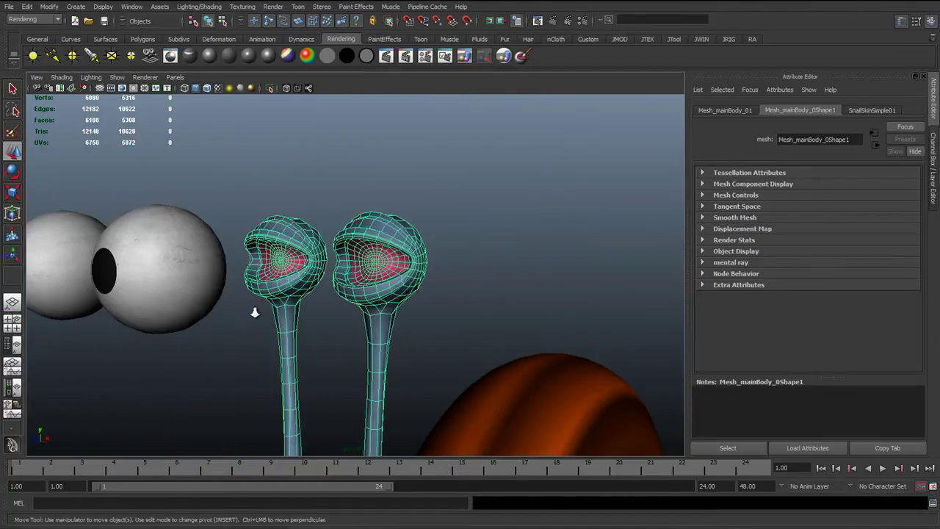
scroll(254, 312, "up", 4)
scroll(204, 281, "down", 3)
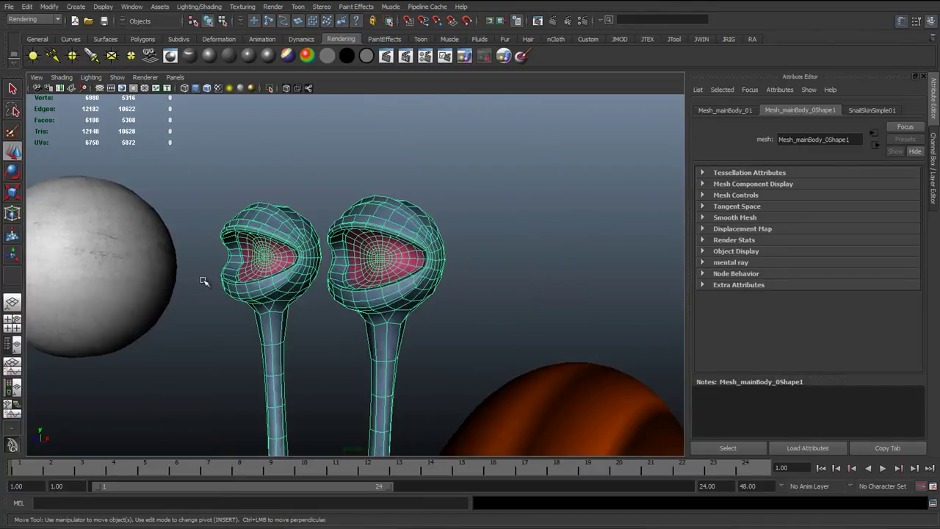
left_click(243, 319)
scroll(189, 323, "down", 5)
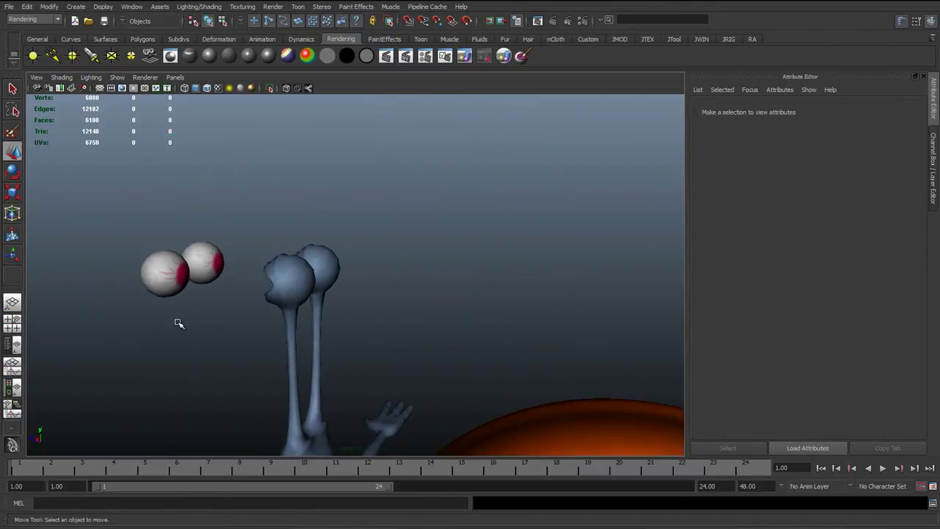
scroll(178, 323, "up", 4)
middle_click_drag(239, 312, 443, 300, "alt")
left_click_drag(206, 294, 261, 268, "alt")
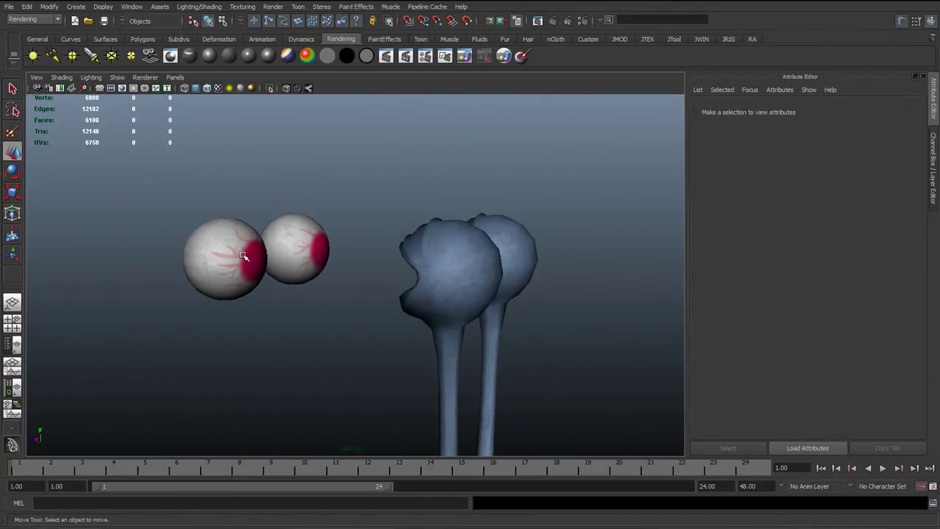
Select the main body mesh and examine the edge loops around the lips and inside the mouth up close
scroll(392, 330, "down", 4)
scroll(416, 331, "up", 1)
middle_click_drag(416, 332, 409, 196, "alt")
left_click_drag(409, 196, 464, 272, "alt")
scroll(236, 285, "up", 10)
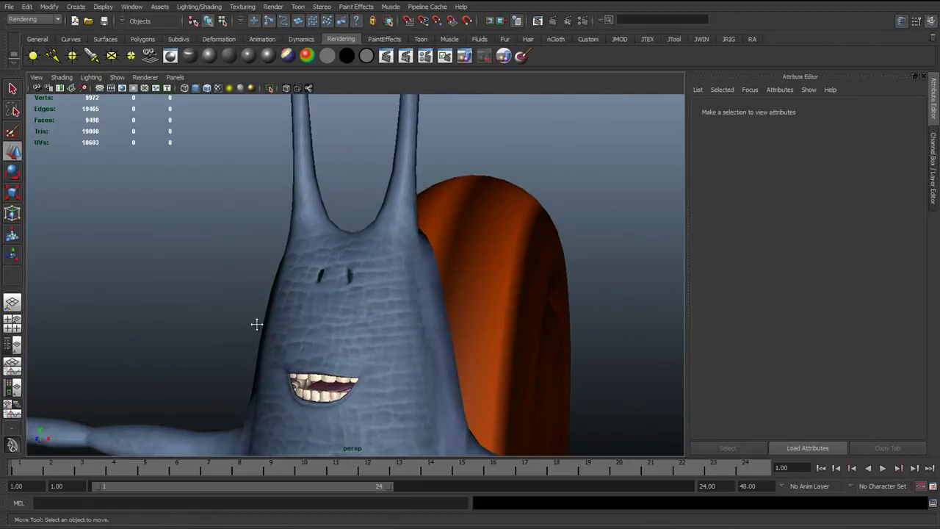
left_click(343, 323)
middle_click_drag(343, 323, 319, 294, "alt")
right_click_drag(319, 294, 367, 313, "alt")
left_click_drag(287, 313, 527, 296, "alt")
middle_click_drag(527, 296, 720, 285, "alt")
scroll(367, 312, "down", 3)
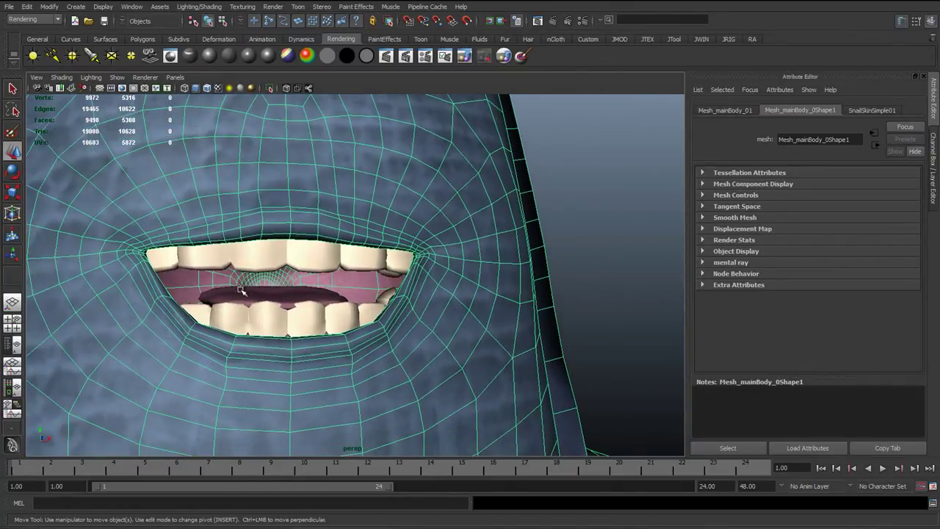
left_click_drag(272, 283, 366, 280, "alt")
left_click(547, 207)
left_click(297, 248)
scroll(368, 314, "down", 3)
scroll(365, 315, "up", 4)
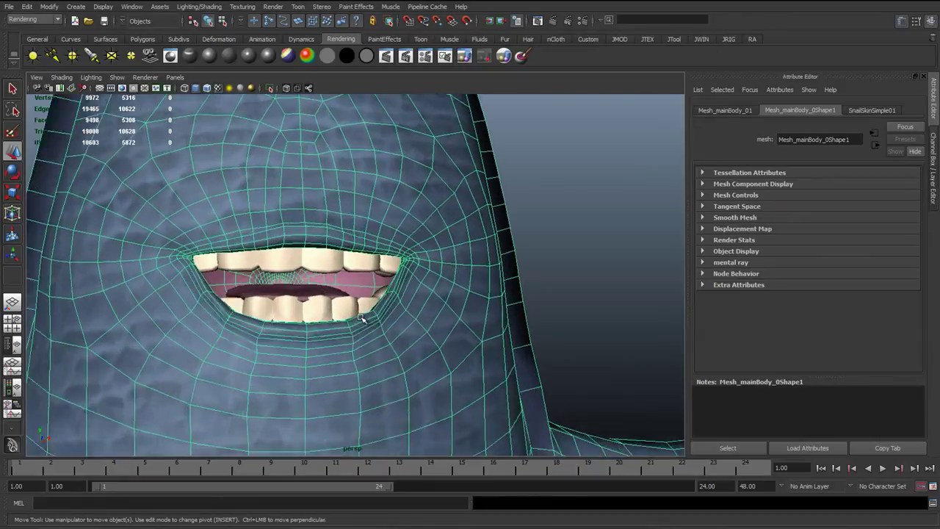
scroll(362, 317, "up", 1)
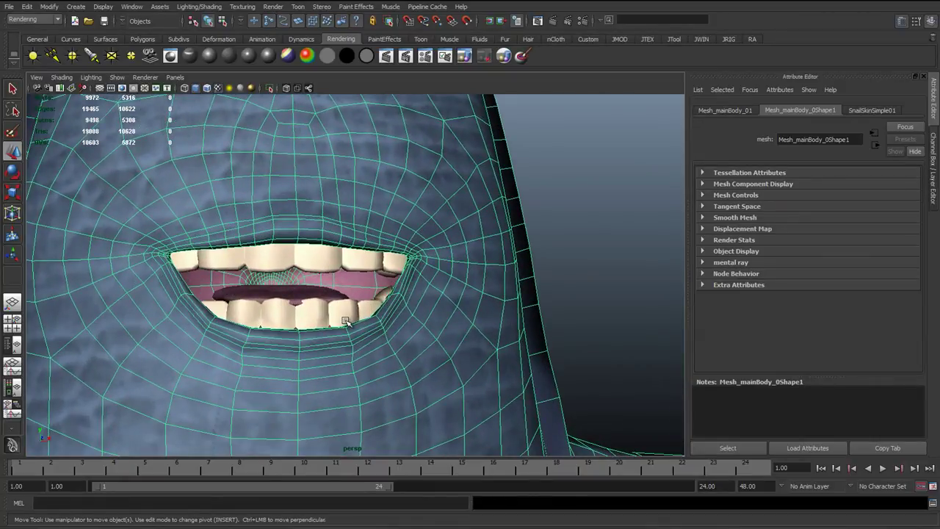
Examine how the wireframe flows from the mouth across the nostrils, face sides and arms to the whole body
scroll(349, 321, "down", 2)
scroll(357, 214, "down", 3)
mouse_move(358, 168)
middle_mouse_down("alt")
mouse_move(363, 389)
mouse_move(368, 161)
middle_mouse_up("alt")
scroll(368, 162, "down", 2)
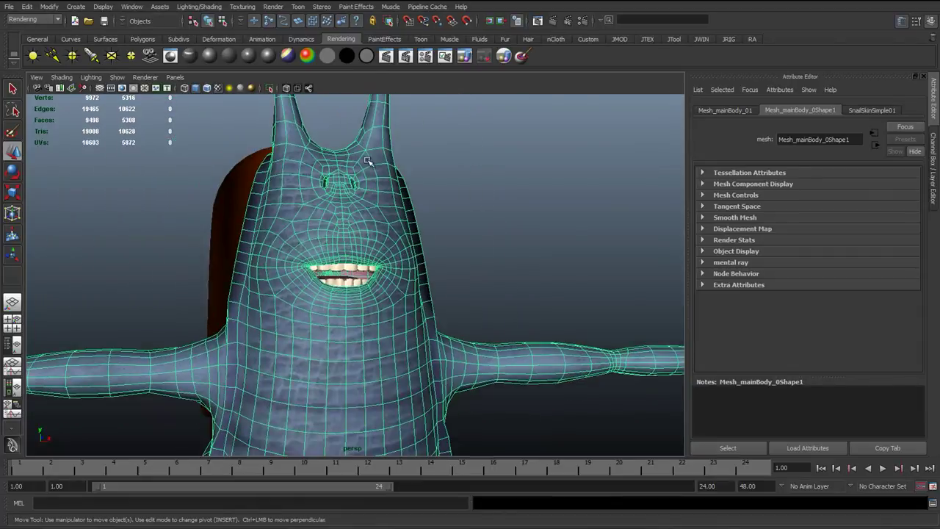
scroll(340, 274, "up", 3)
left_click_drag(288, 250, 365, 283, "alt")
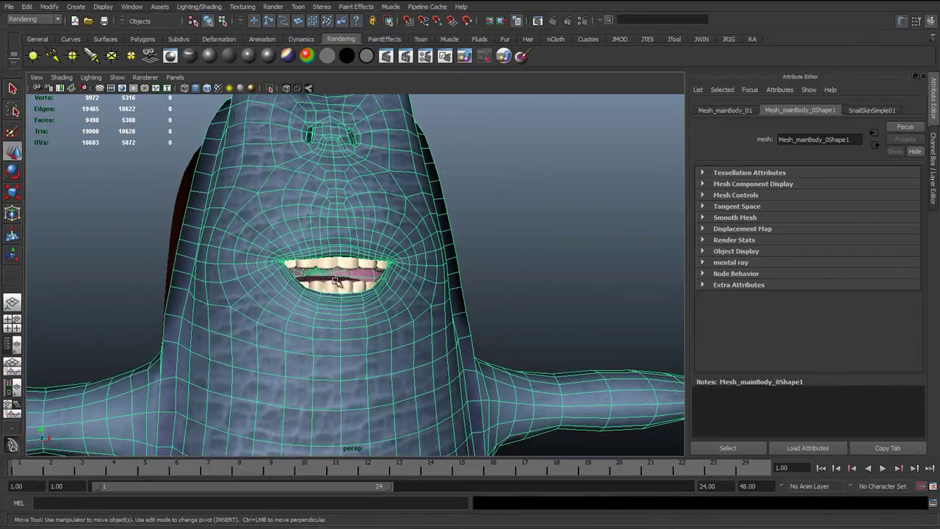
left_click_drag(291, 301, 455, 323, "alt")
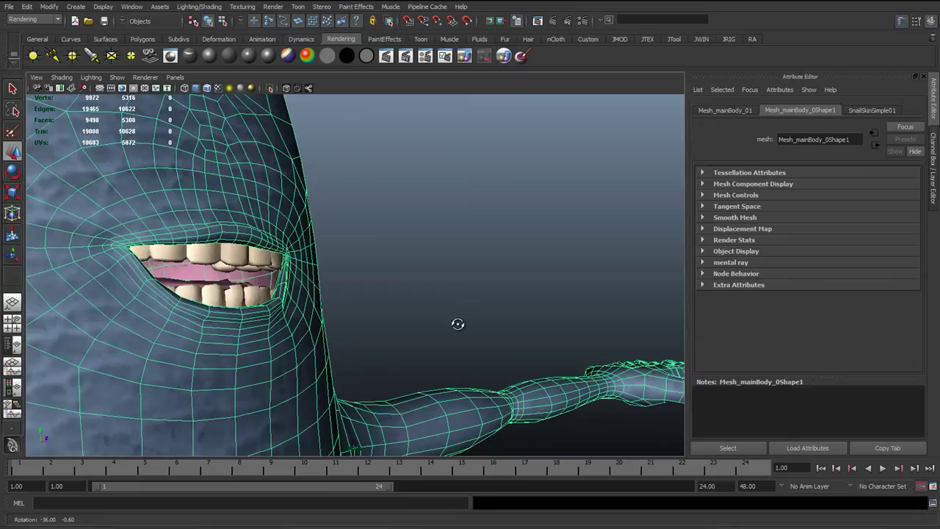
scroll(398, 316, "down", 3)
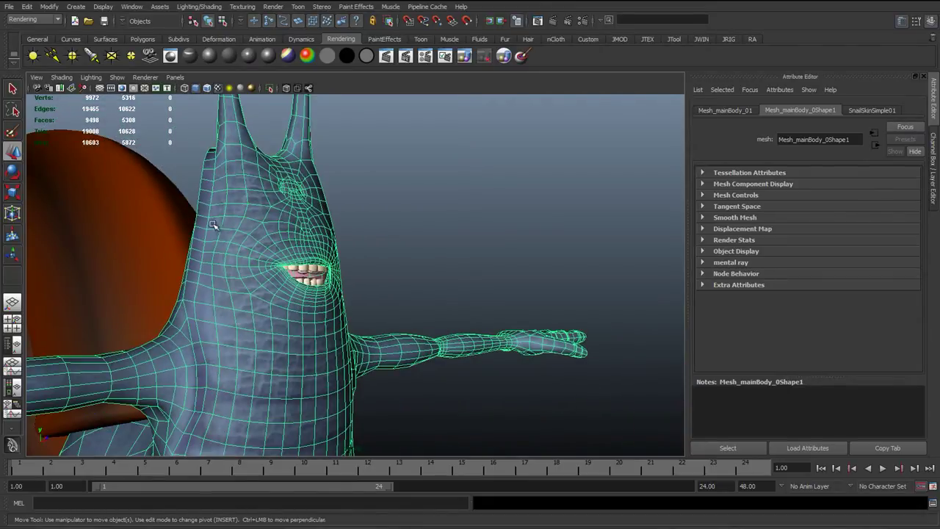
left_click_drag(213, 224, 193, 197, "alt")
left_click_drag(208, 303, 303, 289, "alt")
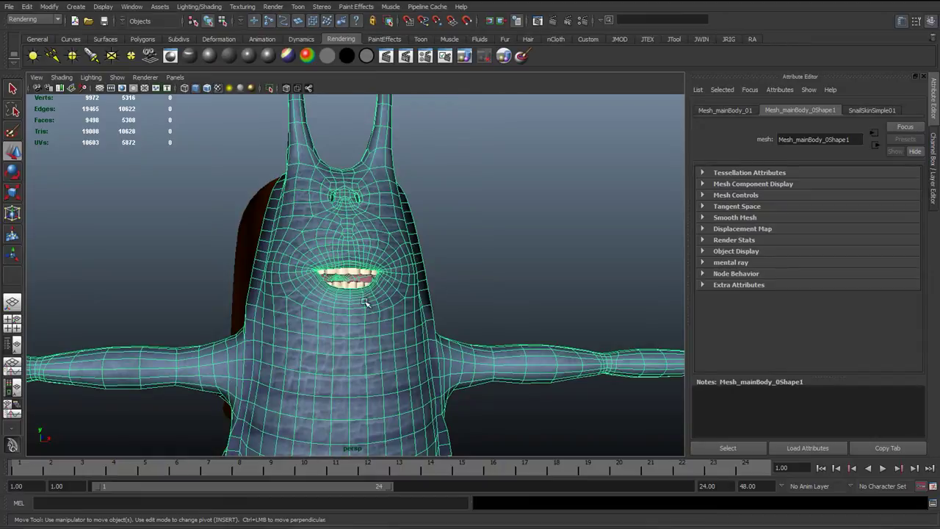
scroll(363, 340, "down", 5)
left_click_drag(363, 340, 267, 346, "alt")
scroll(330, 321, "down", 3)
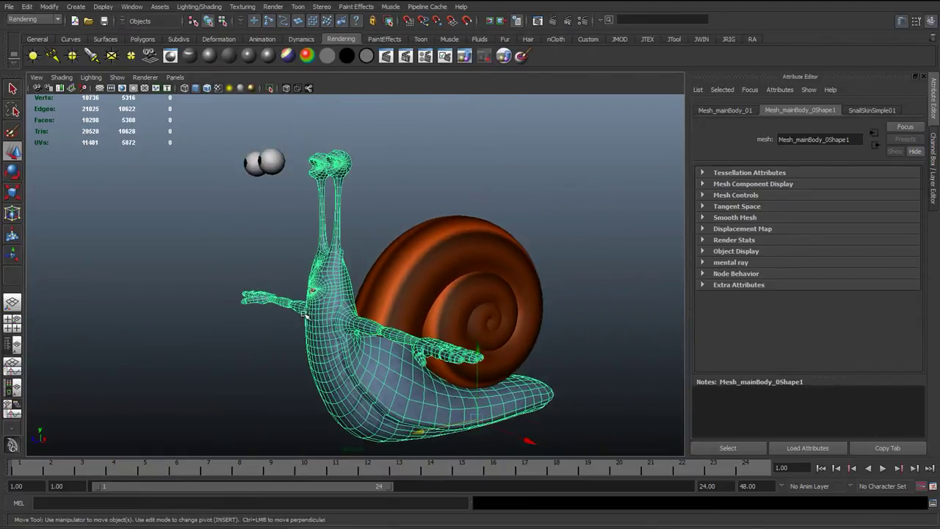
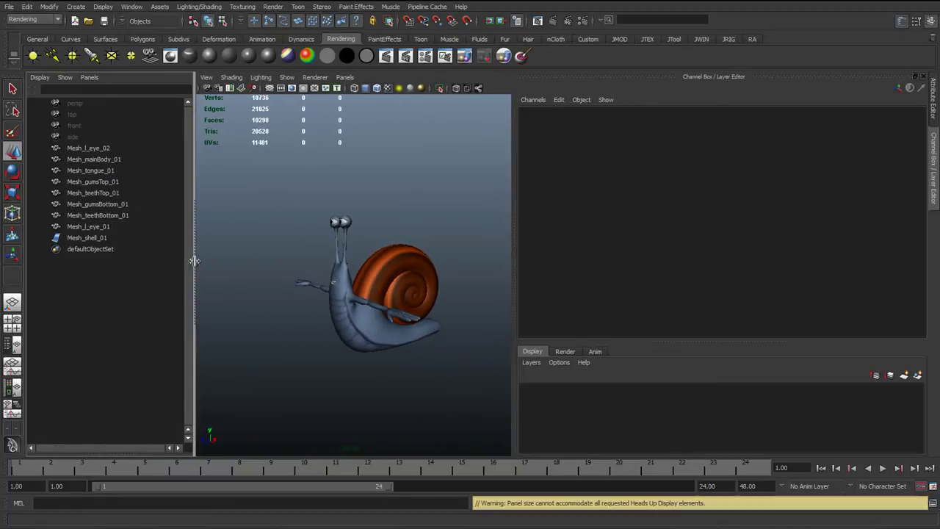
Select all the meshes in the Outliner from Mesh_l_eye_02 to Mesh_shell_01 to review their names
left_click(137, 9)
left_click(285, 168)
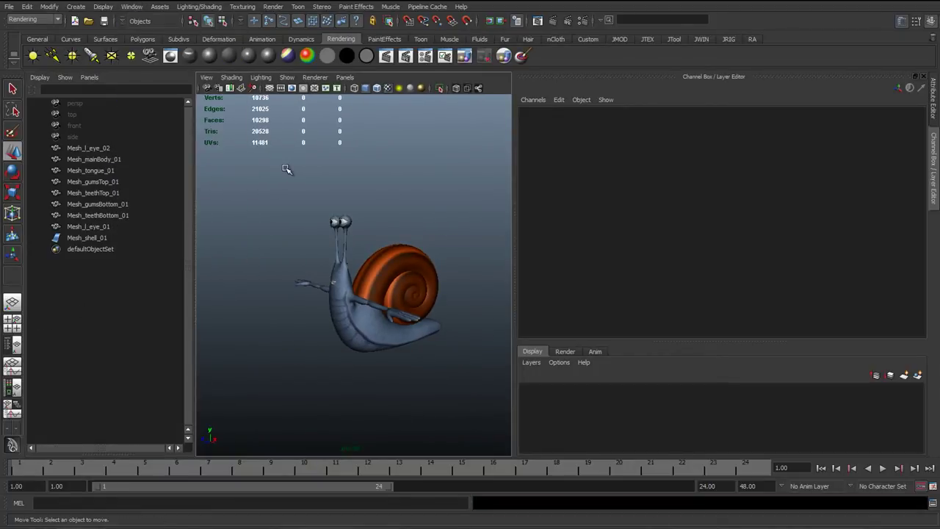
left_click_drag(96, 147, 98, 237)
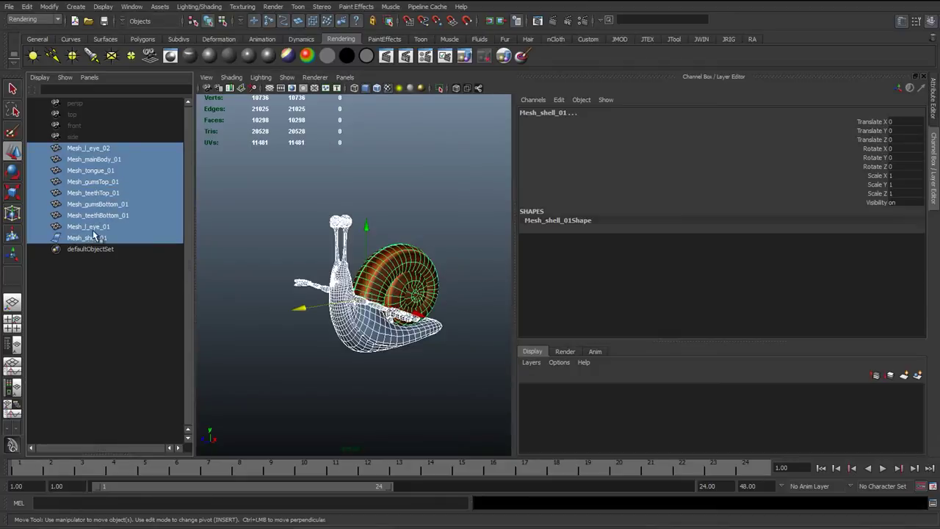
Try to edit the number at the end of Mesh_l_eye_02's name in the Outliner
left_click(82, 150)
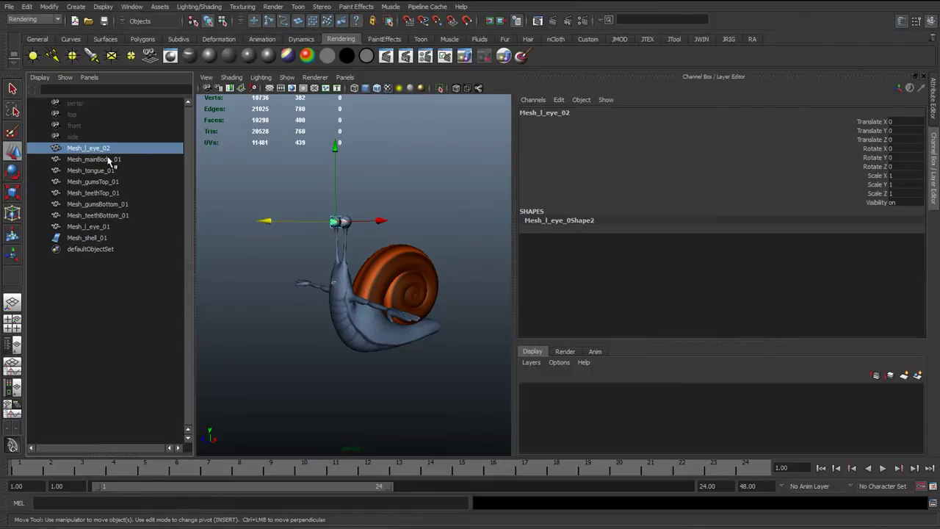
left_click_drag(277, 244, 299, 239, "alt")
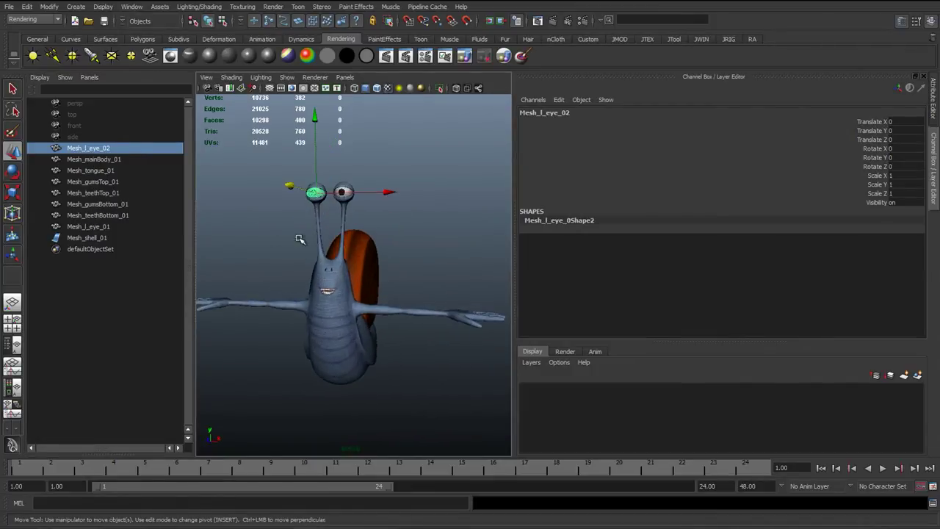
double_click(123, 148)
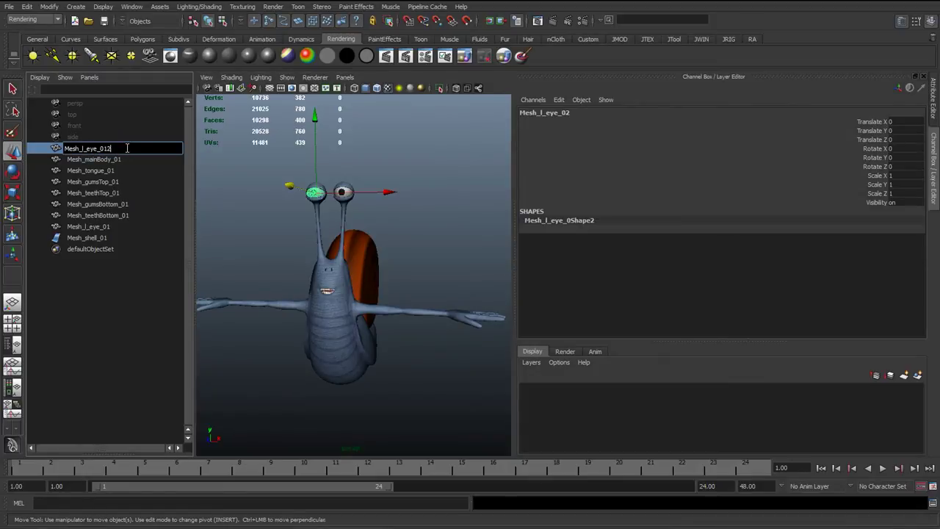
key("Return")
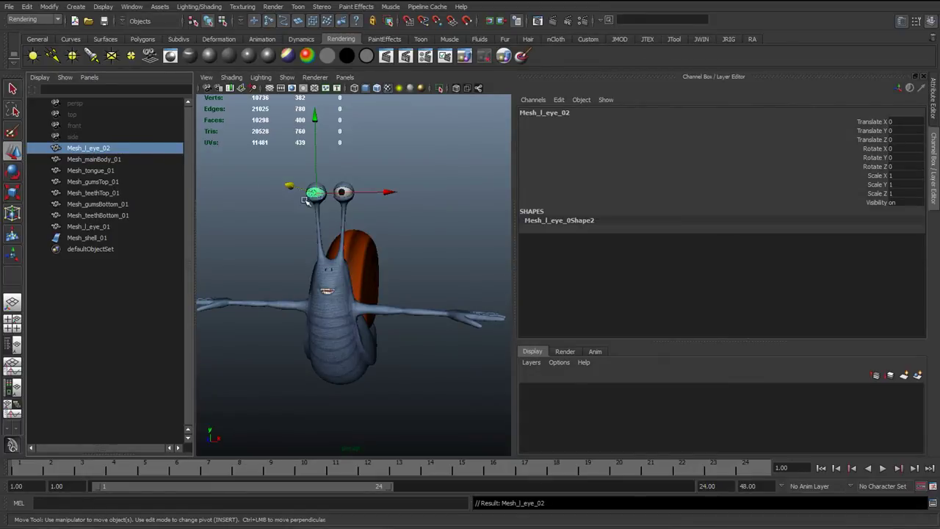
Examine the character from behind and above to check which side the selected eye mesh is on
left_click_drag(330, 227, 370, 256, "alt")
right_click_drag(370, 256, 401, 254, "alt")
left_click_drag(400, 254, 313, 252, "alt")
middle_click_drag(360, 225, 317, 341, "alt")
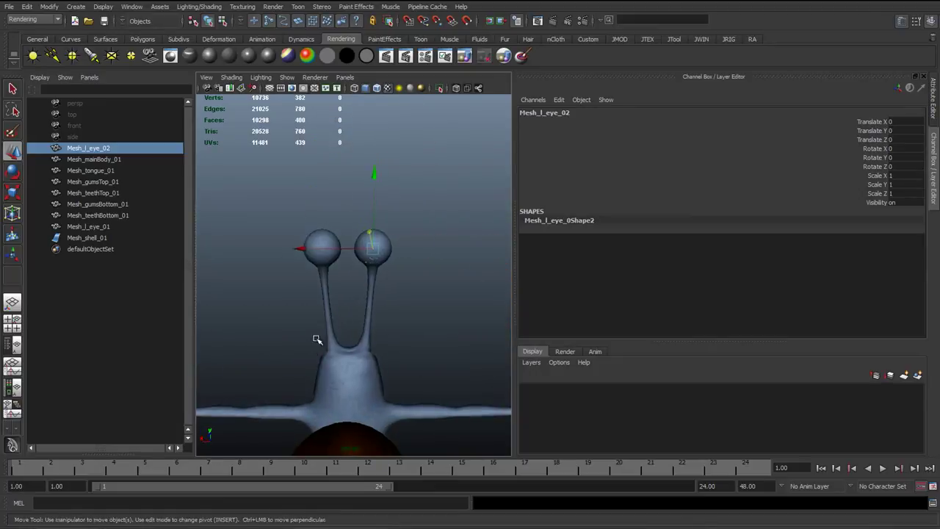
right_click_drag(316, 340, 218, 288, "alt")
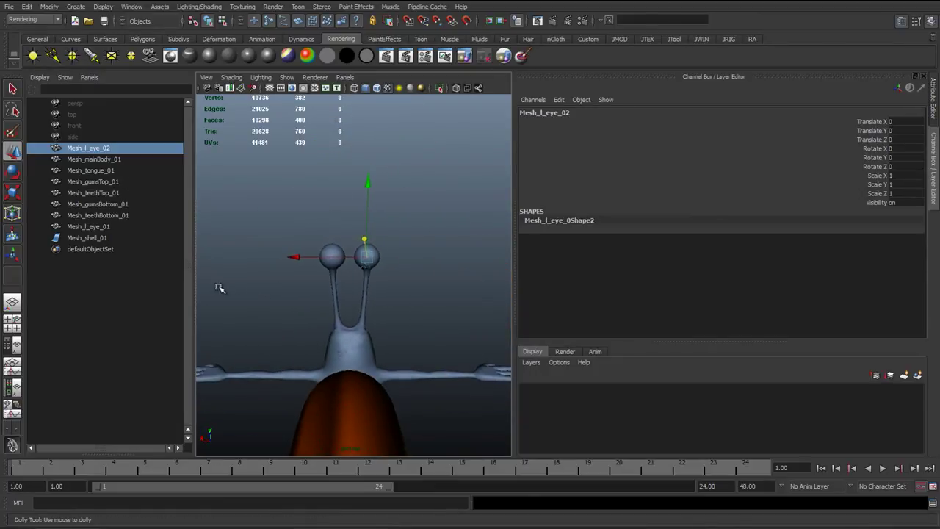
left_click_drag(298, 308, 331, 327, "alt")
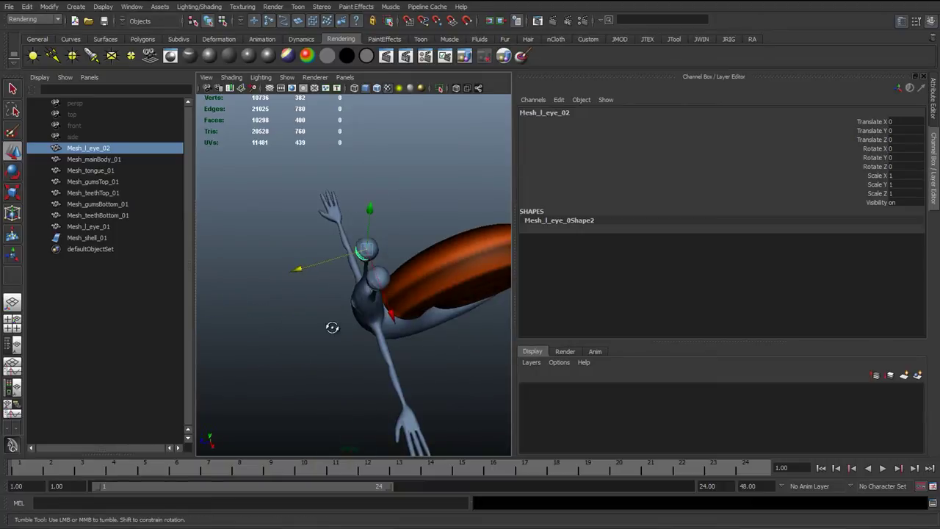
right_click_drag(331, 327, 286, 242, "alt")
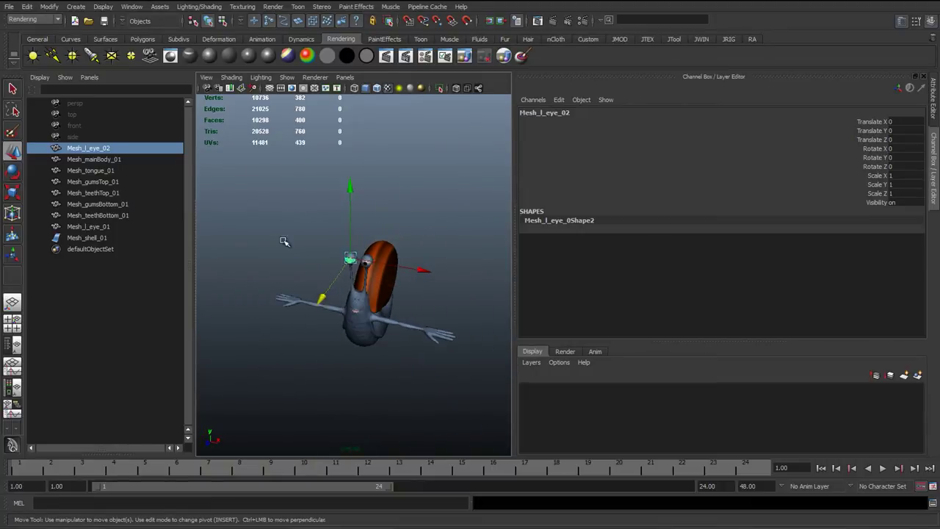
Clear the eye selection and show the ground grid beneath the snail in the viewport
left_click(272, 99)
left_click(271, 90)
right_click_drag(281, 170, 302, 214, "alt")
middle_click_drag(302, 214, 292, 294, "alt")
left_click_drag(291, 294, 317, 255, "alt")
middle_click_drag(316, 255, 331, 269, "alt")
left_click_drag(331, 269, 305, 333, "alt")
right_click_drag(319, 346, 276, 341, "alt")
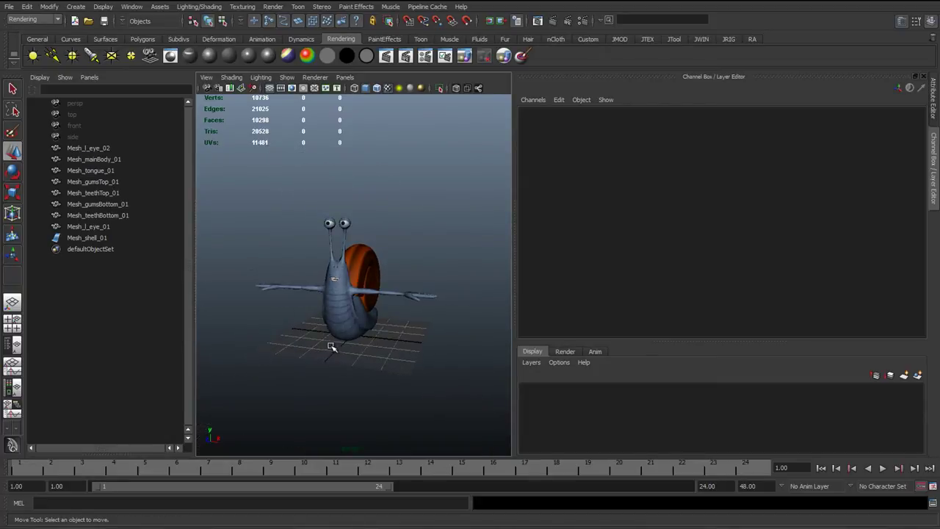
left_click_drag(332, 347, 355, 344, "alt")
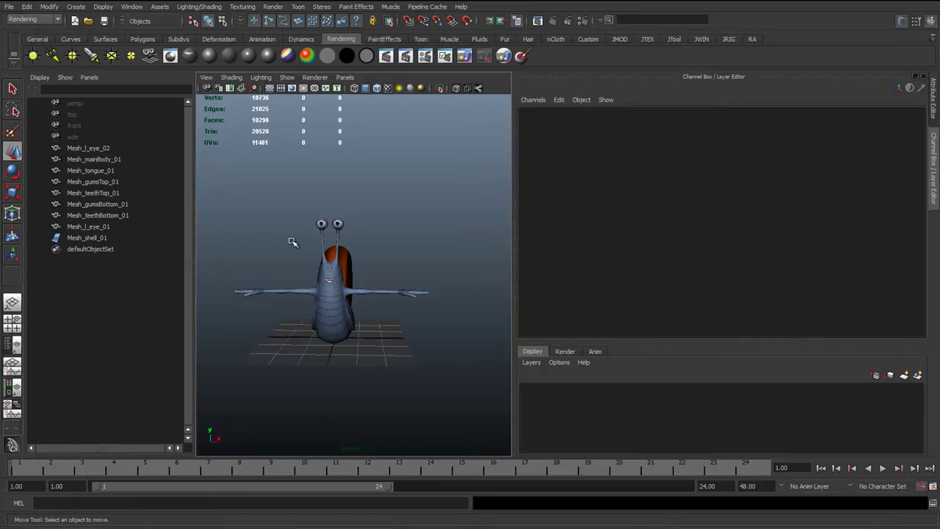
View the snail from behind and select its left eyeball to check that mesh's name
scroll(280, 254, "up", 5)
middle_click_drag(269, 245, 340, 269, "alt")
scroll(367, 285, "down", 5)
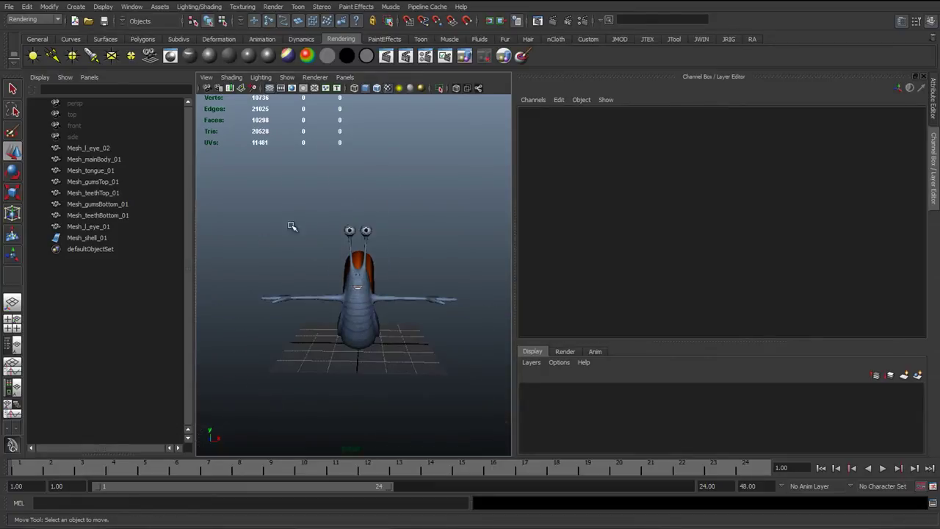
left_click_drag(391, 311, 99, 307, "alt")
mouse_move(460, 343)
right_mouse_down("alt")
mouse_move(450, 345)
mouse_move(471, 349)
right_mouse_up("alt")
left_click_drag(440, 342, 387, 363, "alt")
left_click_drag(371, 310, 379, 336, "alt")
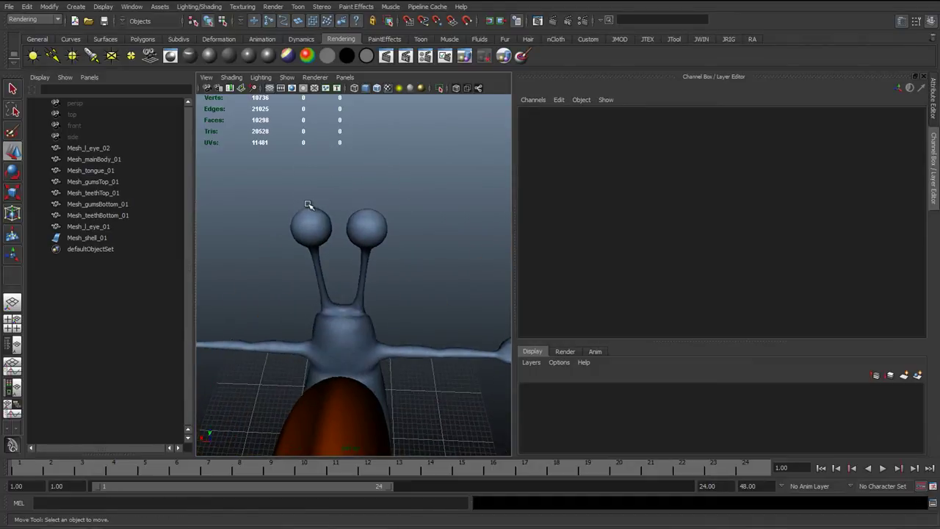
left_click(323, 272)
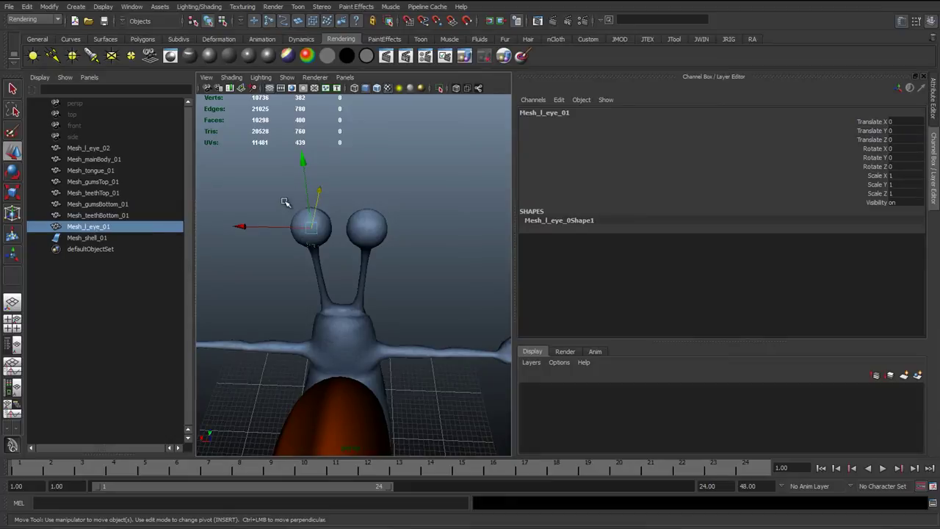
left_click_drag(342, 197, 400, 260)
Rename the character's right eye mesh, Mesh_l_eye_02, as Mesh_r_eye_01 and deselect it
left_click(383, 205)
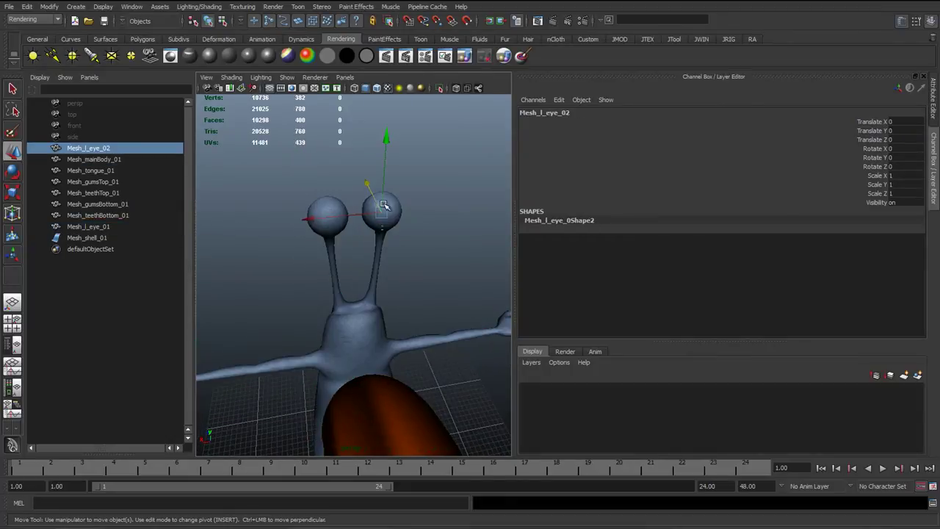
double_click(108, 148)
left_click(109, 150)
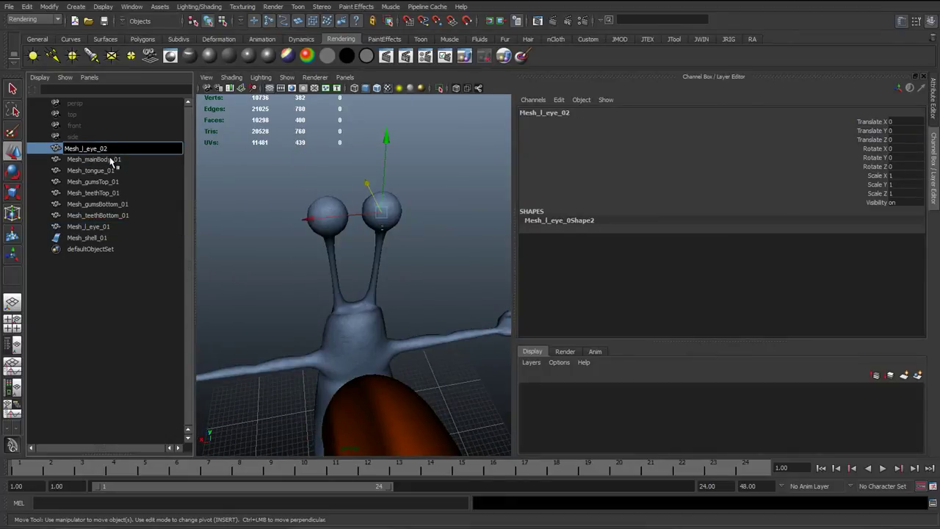
key("BackSpace")
type("r")
type("1")
key("Return")
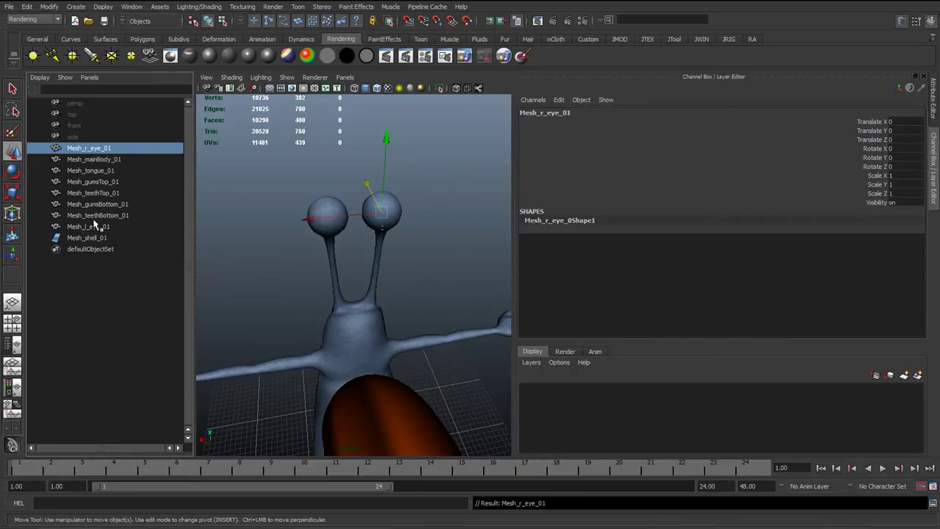
left_click(272, 301)
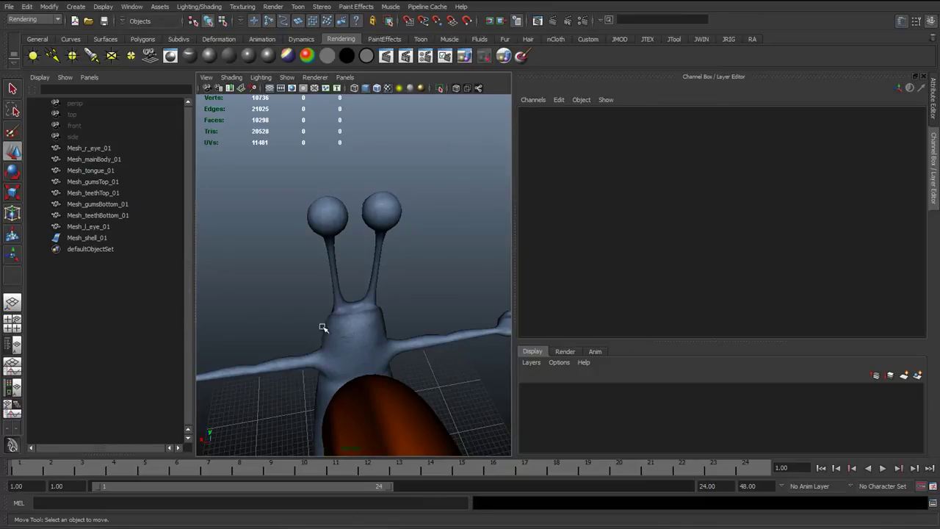
left_click_drag(302, 330, 346, 246, "alt")
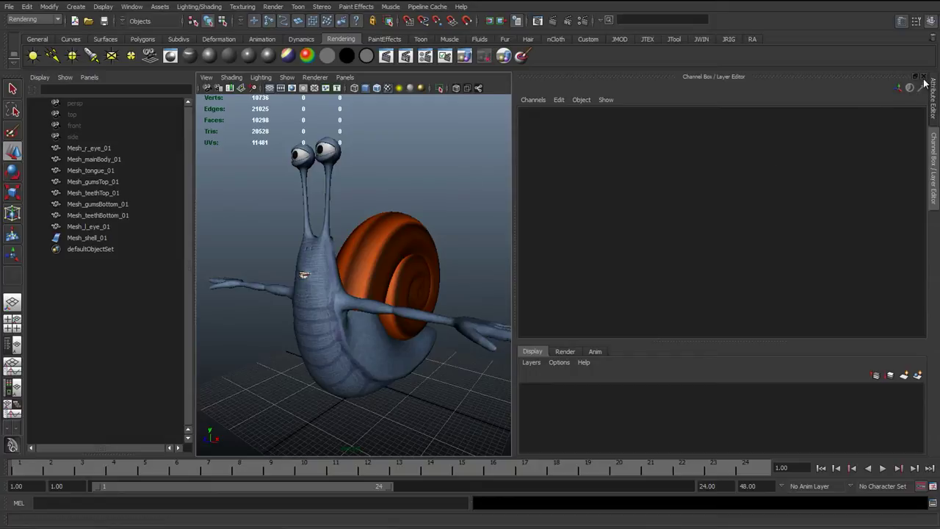
Select the snail's shell, Mesh_shell_01, to check its transform values
scroll(268, 215, "down", 5)
left_click_drag(269, 221, 262, 248, "alt")
scroll(262, 248, "up", 5)
mouse_move(282, 244)
middle_mouse_down("alt")
mouse_move(296, 239)
mouse_move(287, 241)
middle_mouse_up("alt")
left_click(300, 311)
left_click_drag(219, 166, 509, 433)
left_click(386, 271)
key("q")
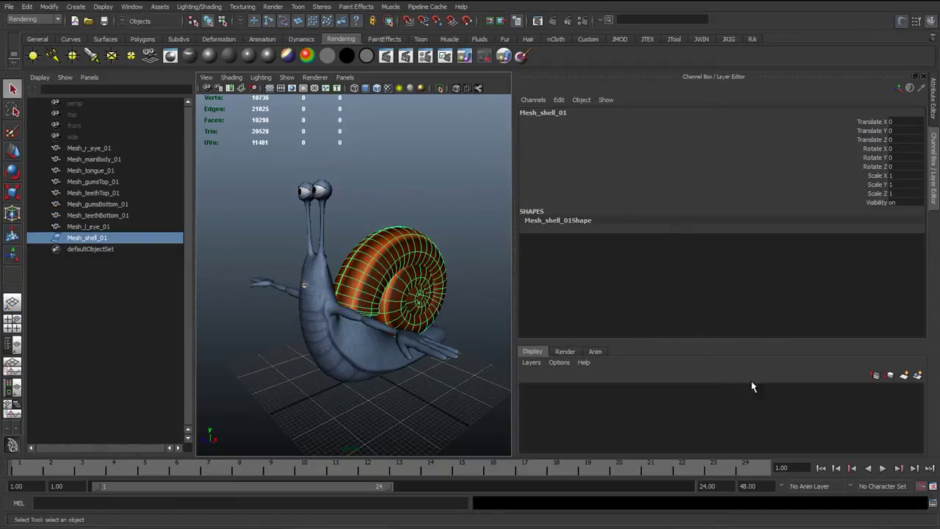
View the shell's shape attributes, return to its transform values and widen the viewport
left_click(939, 105)
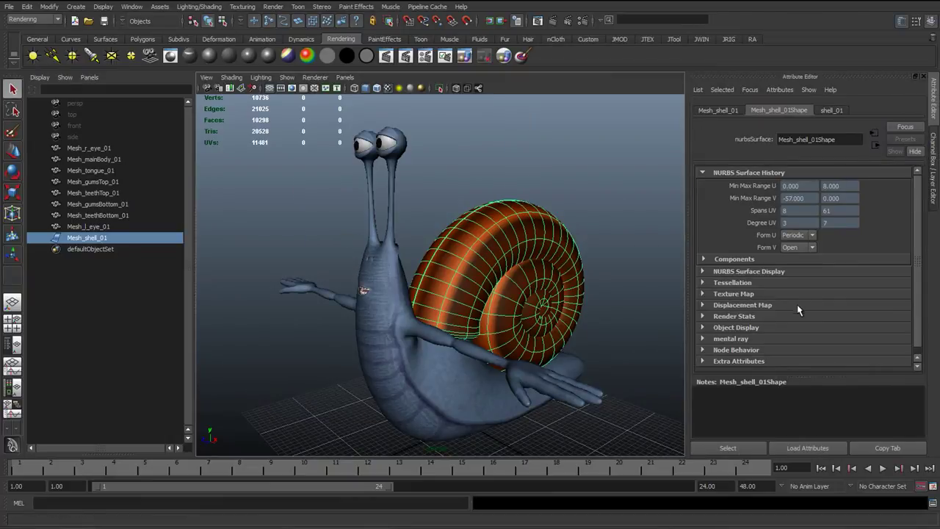
left_click(934, 147)
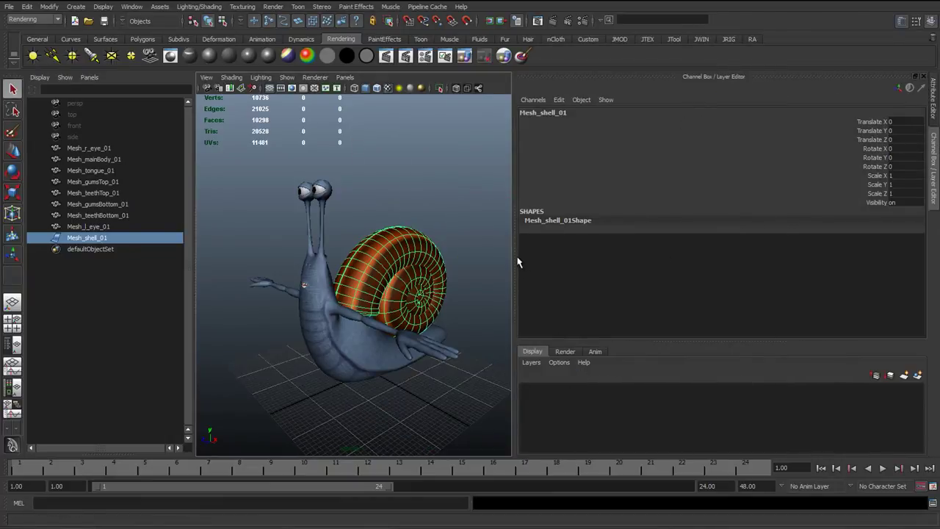
left_click_drag(515, 257, 632, 255)
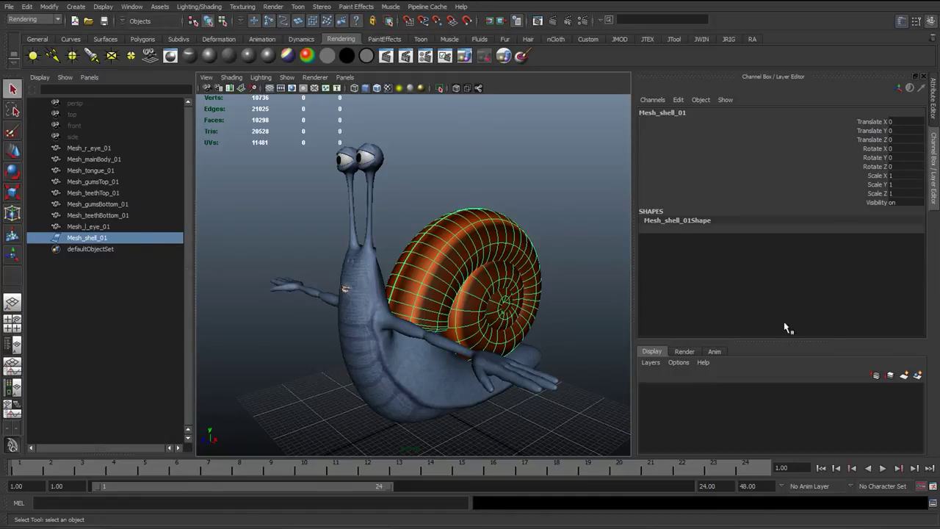
left_click(24, 6)
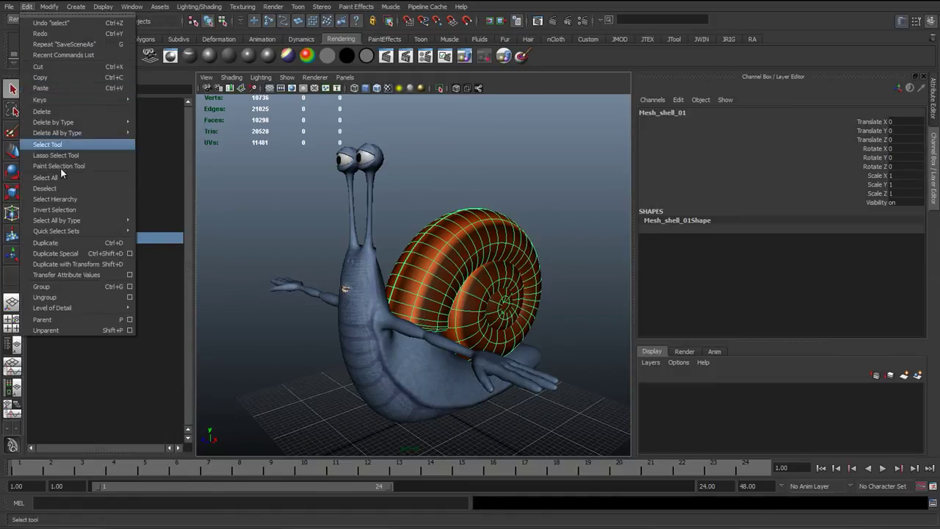
mouse_move(64, 124)
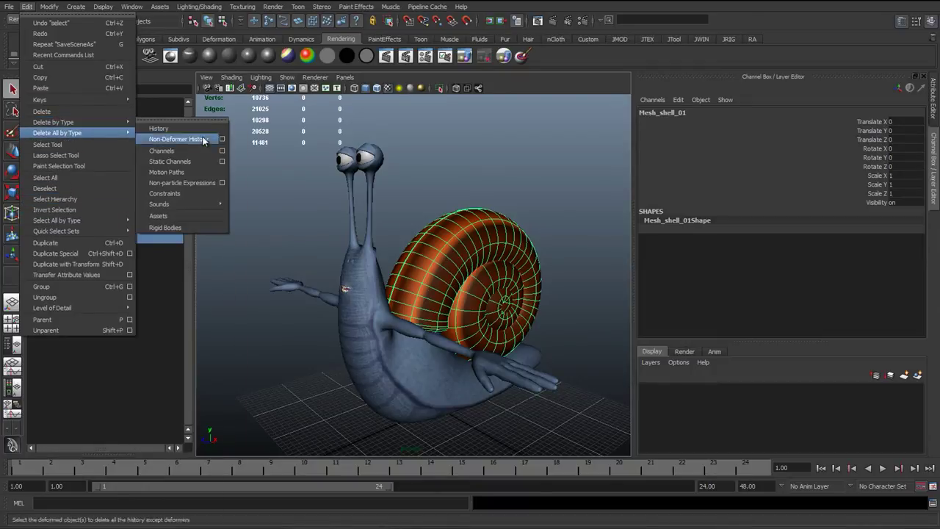
mouse_move(110, 122)
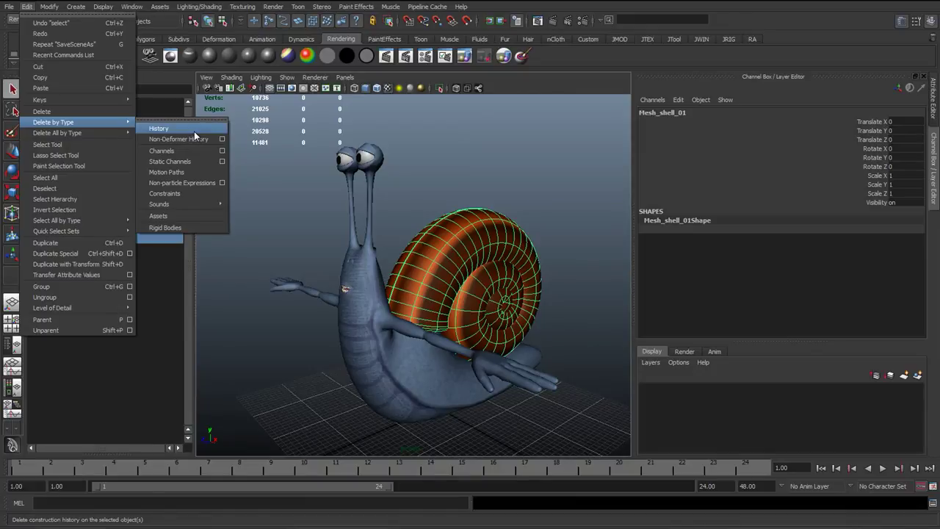
left_click(304, 132)
left_click(305, 132)
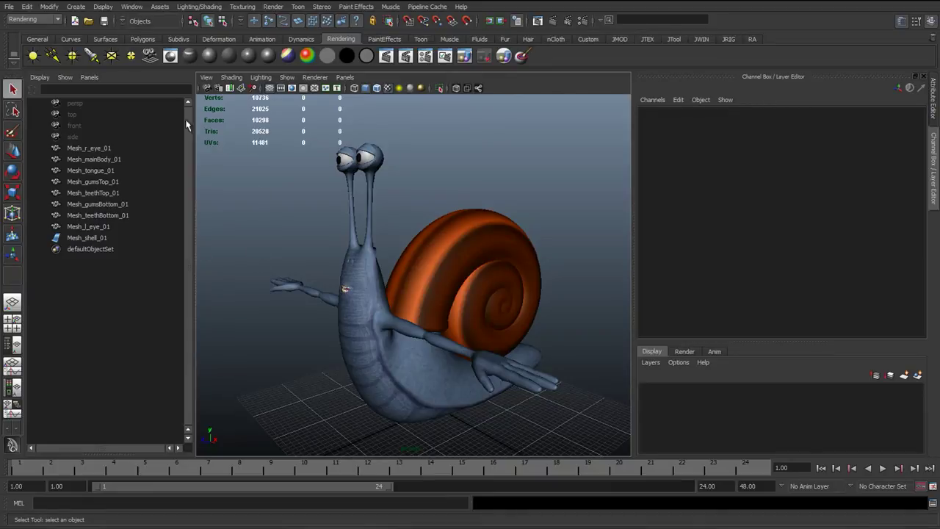
Delete the construction history of all objects and check the tongue, lower gums and left eye meshes for remaining history
left_click(26, 6)
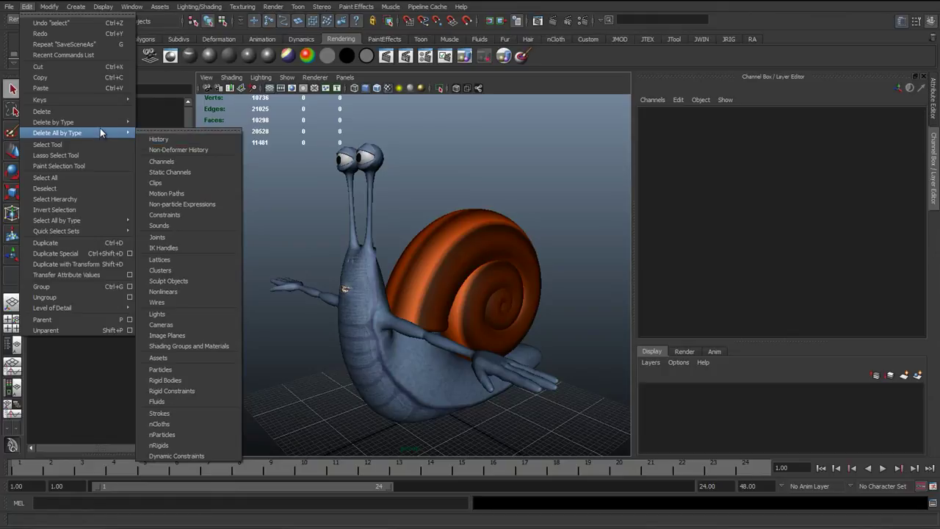
left_click(174, 139)
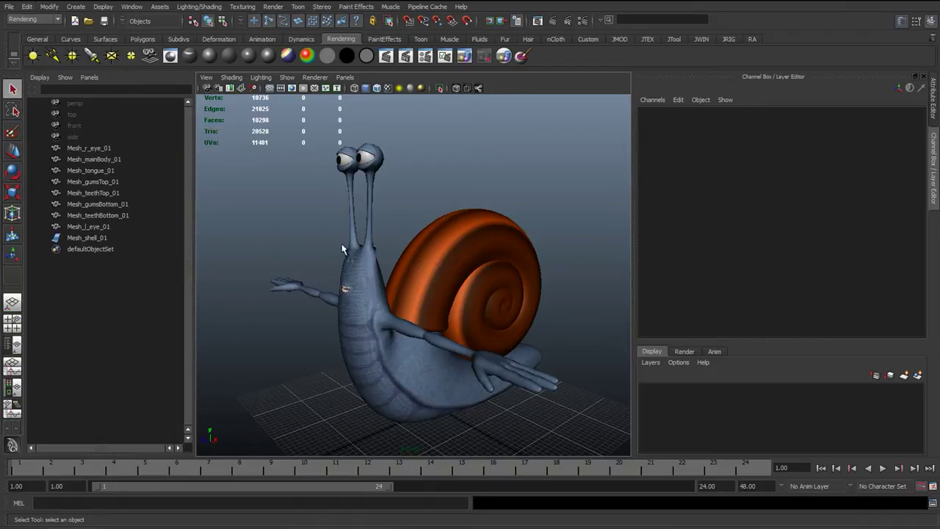
left_click(111, 173)
left_click(108, 203)
left_click(109, 227)
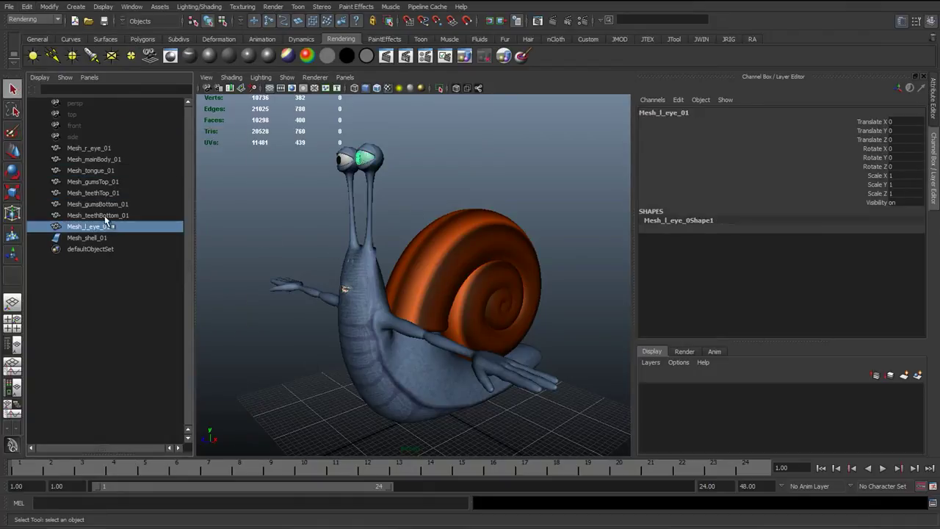
left_click(108, 171)
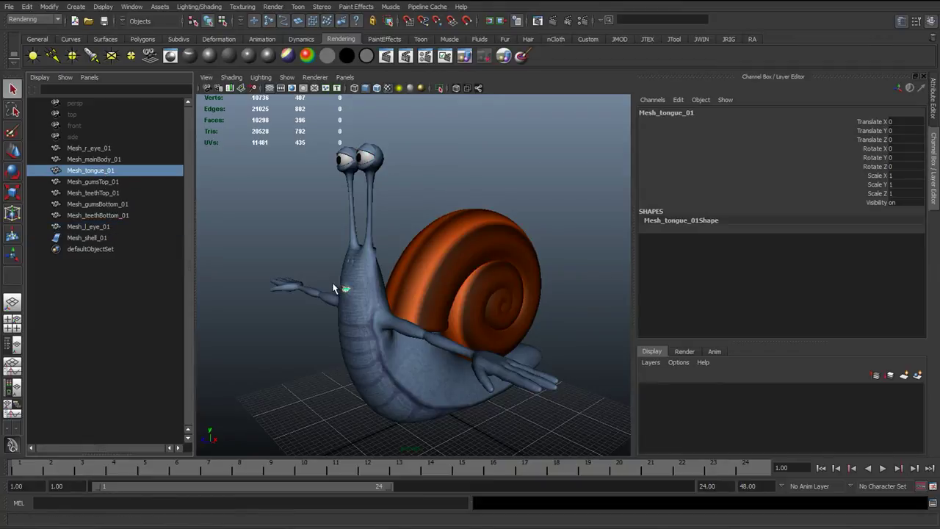
left_click(291, 266)
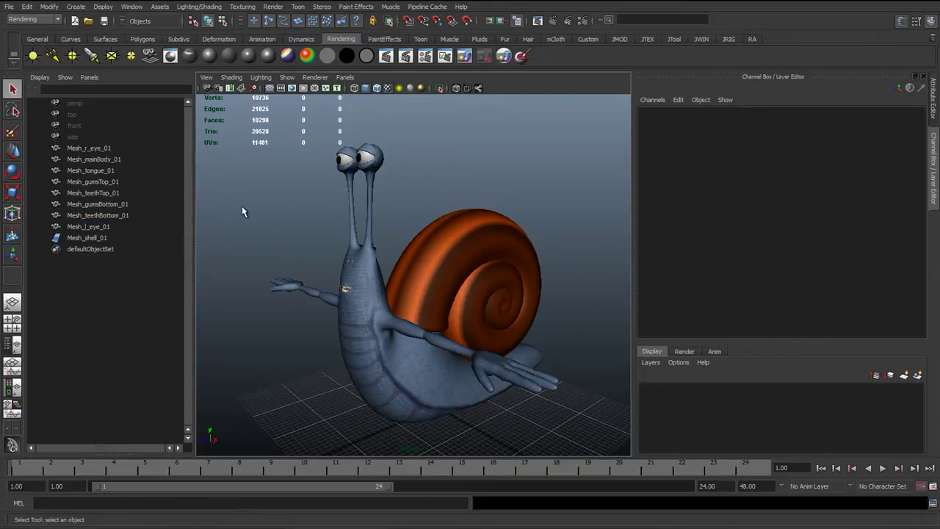
left_click(26, 7)
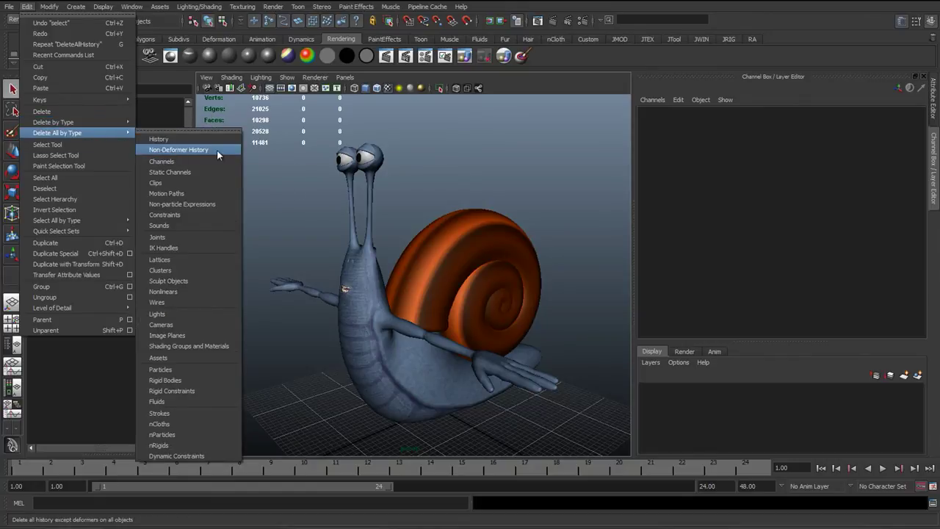
left_click(295, 219)
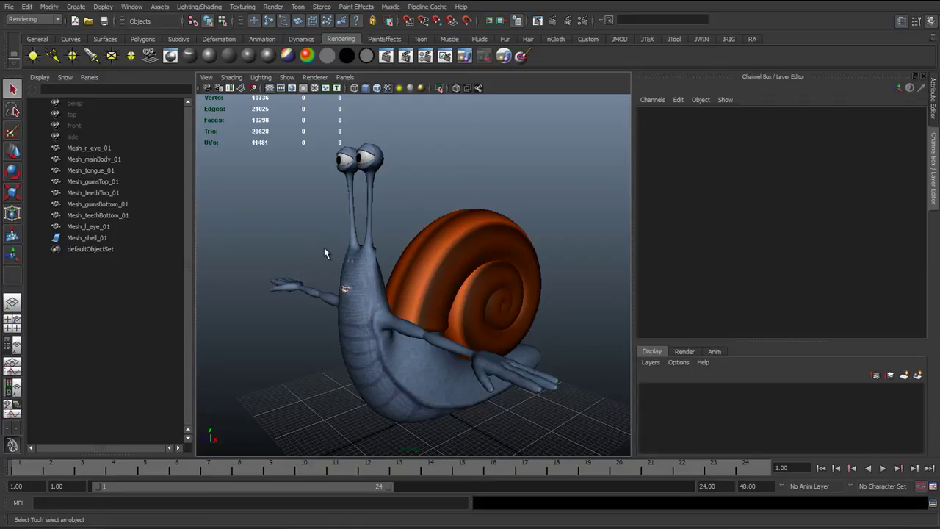
Select all the character meshes from Mesh_r_eye_01 through Mesh_shell_01 to check their transform values
left_click_drag(325, 252, 369, 254, "alt")
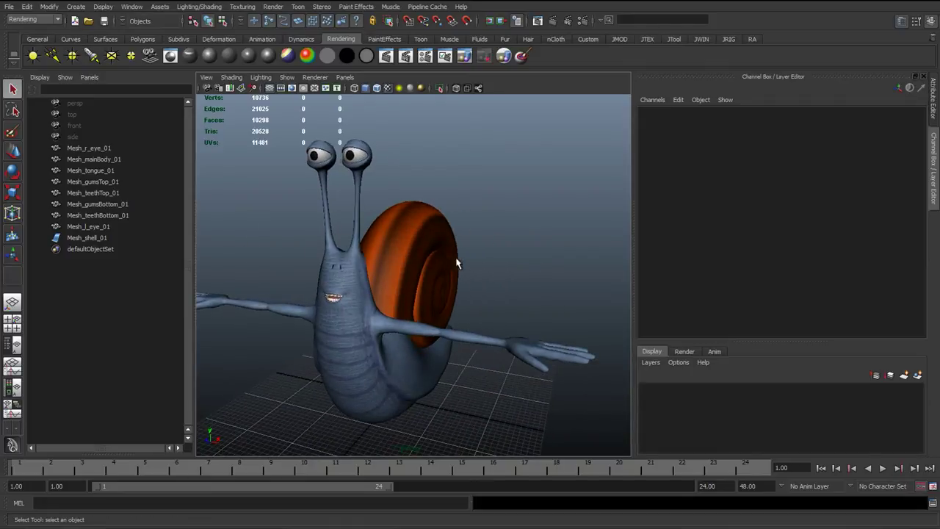
left_click(364, 332)
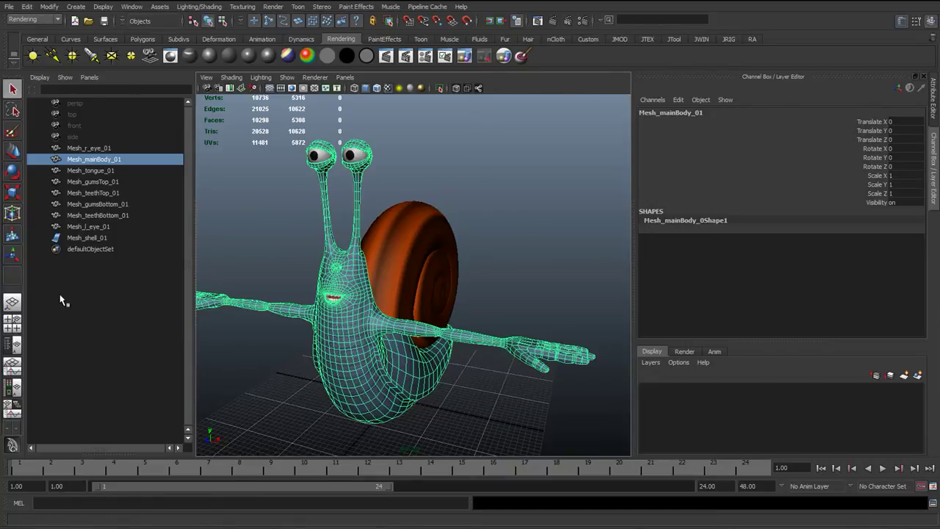
left_click(291, 271)
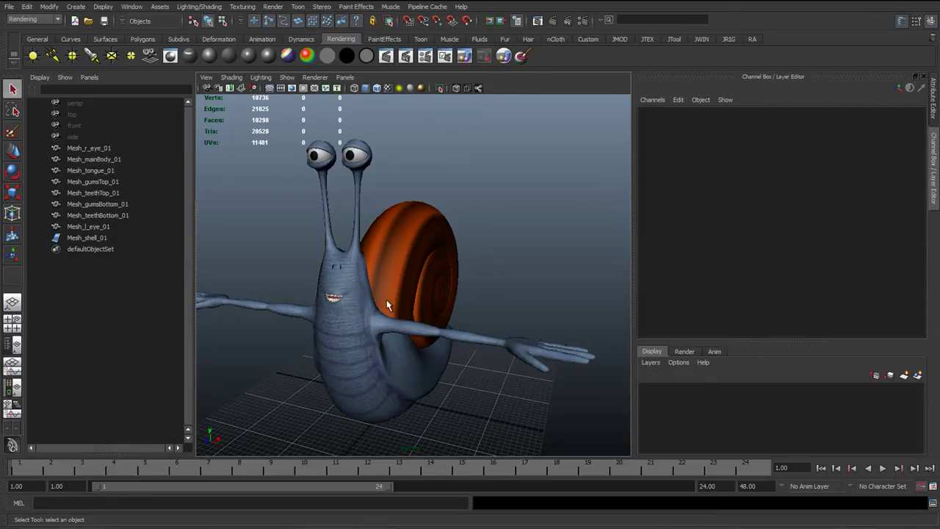
left_click(101, 148)
left_click(105, 237, "shift")
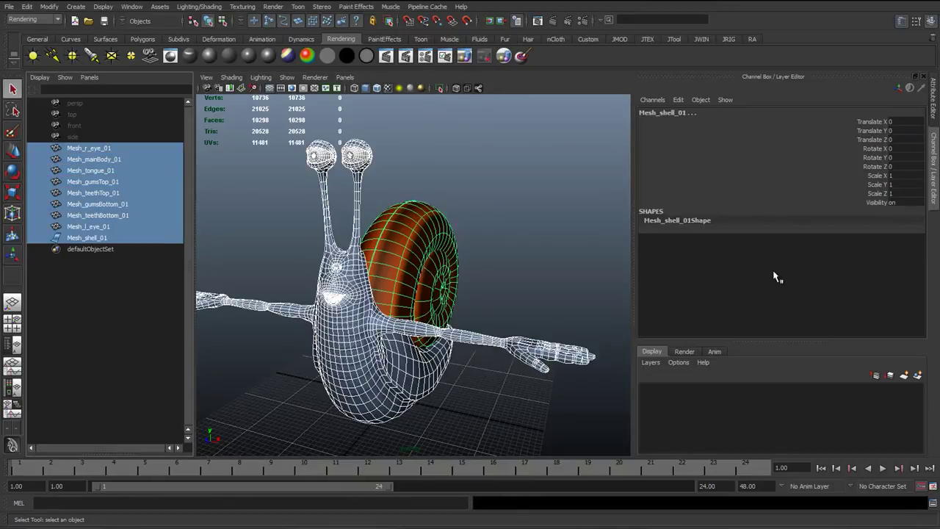
Select the main body mesh and examine the topology of its eye stalks, nose and mouth in unsmoothed display
left_click_drag(284, 325, 283, 279, "alt")
left_click(359, 361)
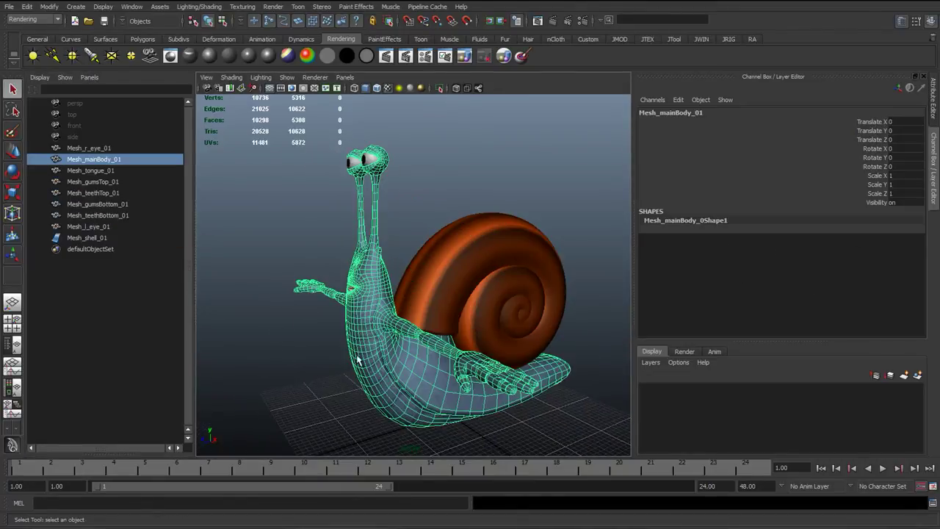
left_click_drag(427, 307, 493, 337, "alt")
right_click_drag(412, 340, 443, 342, "alt")
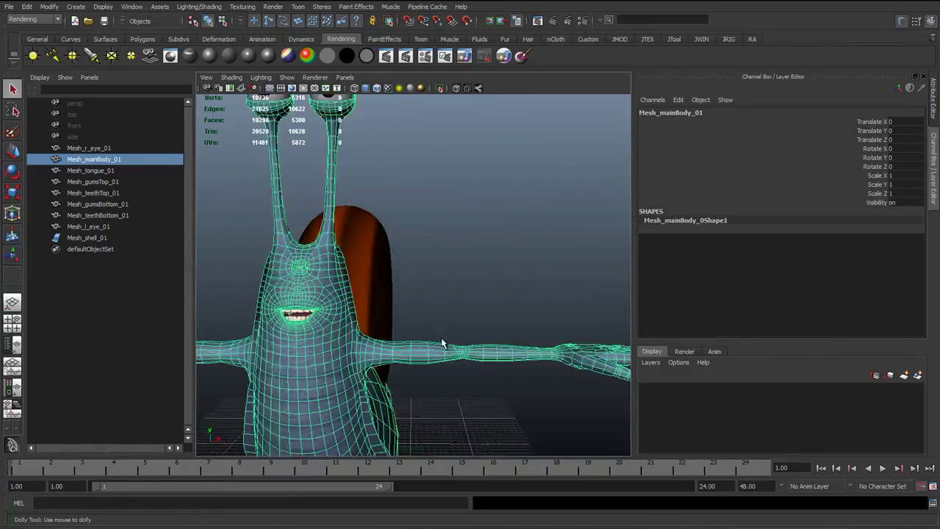
left_click_drag(443, 342, 457, 360, "alt")
key("1")
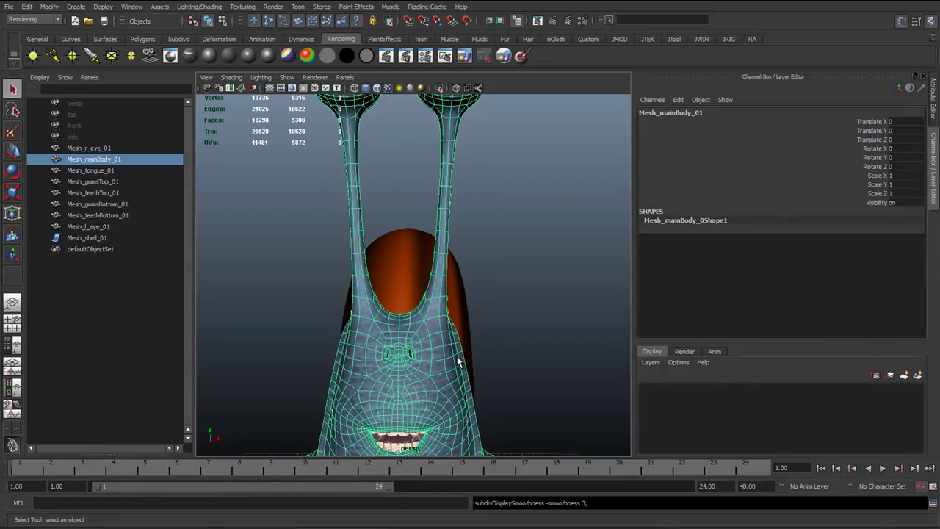
key("1")
middle_click_drag(432, 364, 406, 207, "alt")
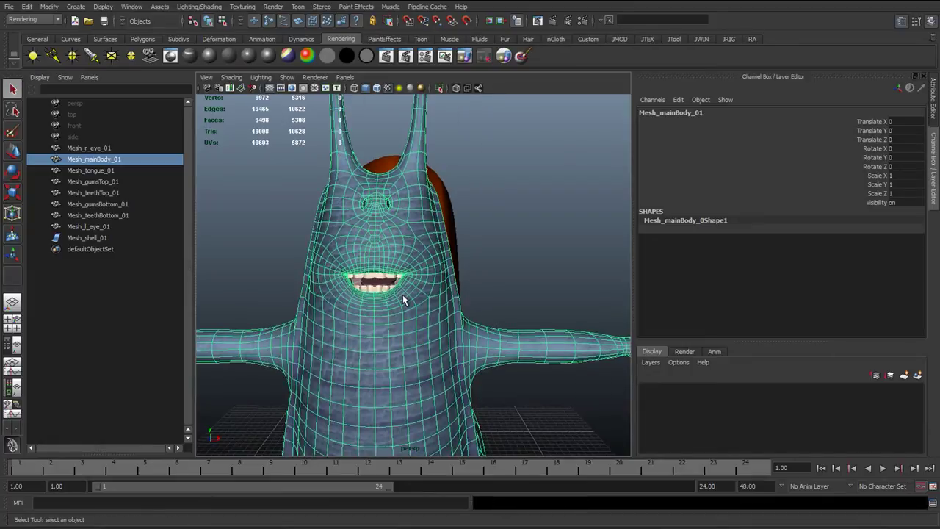
Compare the smoothed and unsmoothed display of the body mesh around the belly and face
key("1")
middle_click_drag(430, 347, 444, 184, "alt")
key("3")
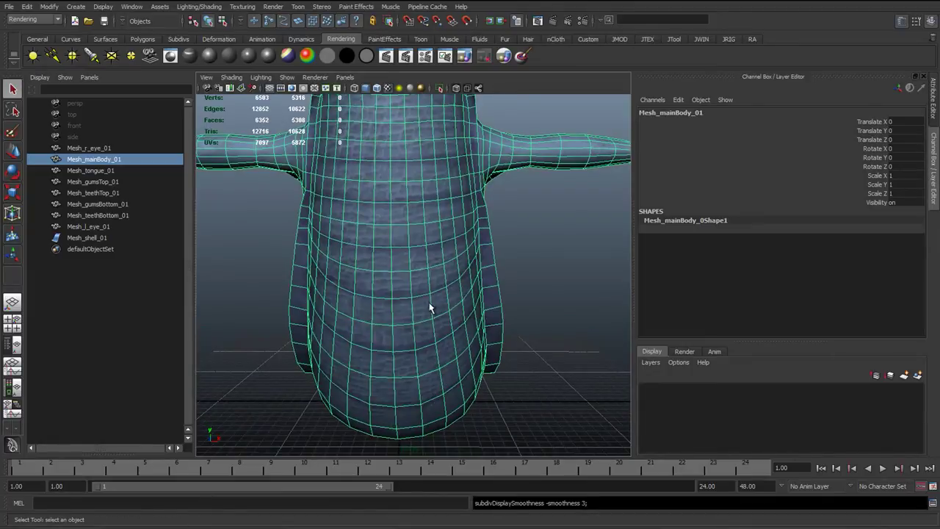
mouse_move(431, 307)
left_mouse_down("alt")
mouse_move(431, 227)
mouse_move(423, 314)
left_mouse_up("alt")
key("1")
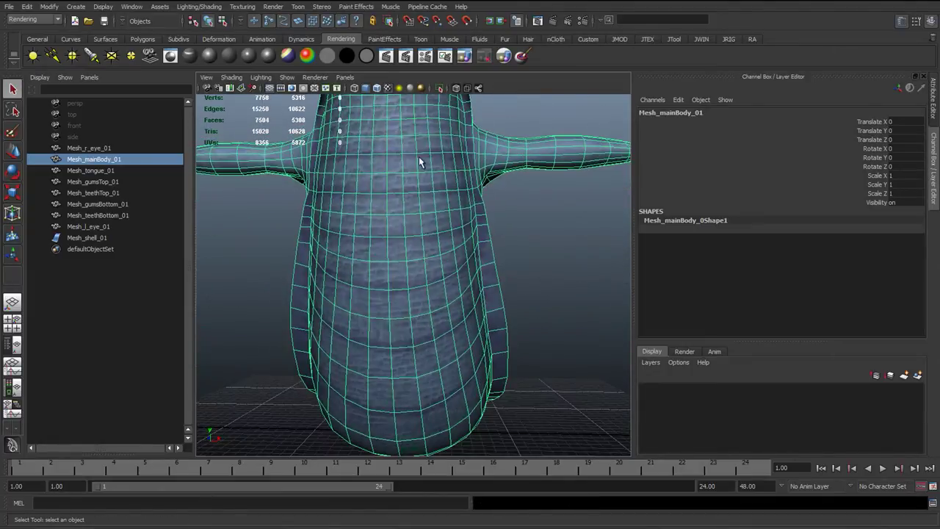
left_click_drag(419, 157, 402, 306, "alt")
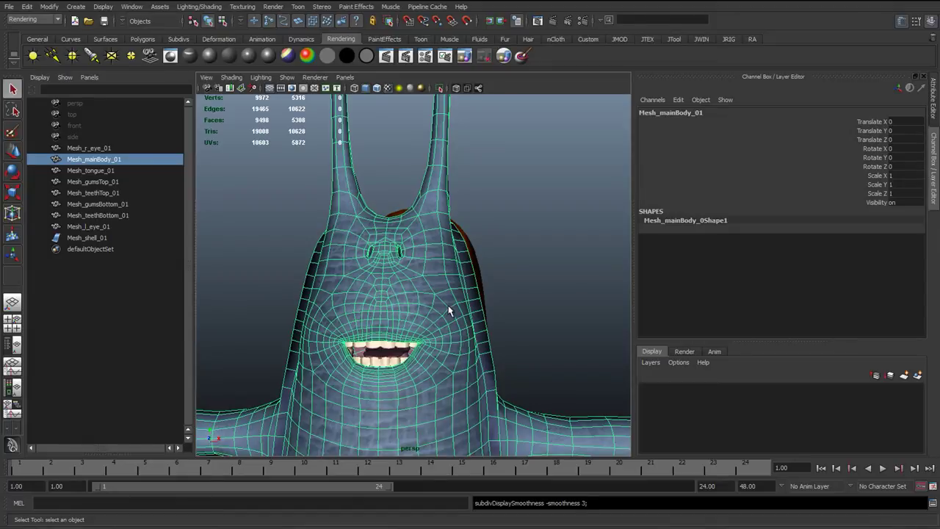
Compare the smoothed and unsmoothed display of the body mesh along the snail's left arm
left_click_drag(449, 311, 397, 307, "alt")
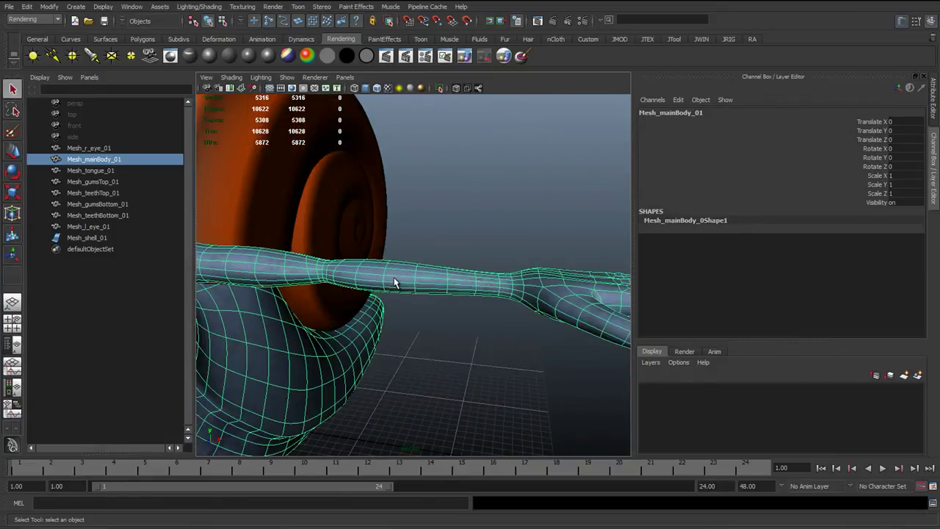
key("3")
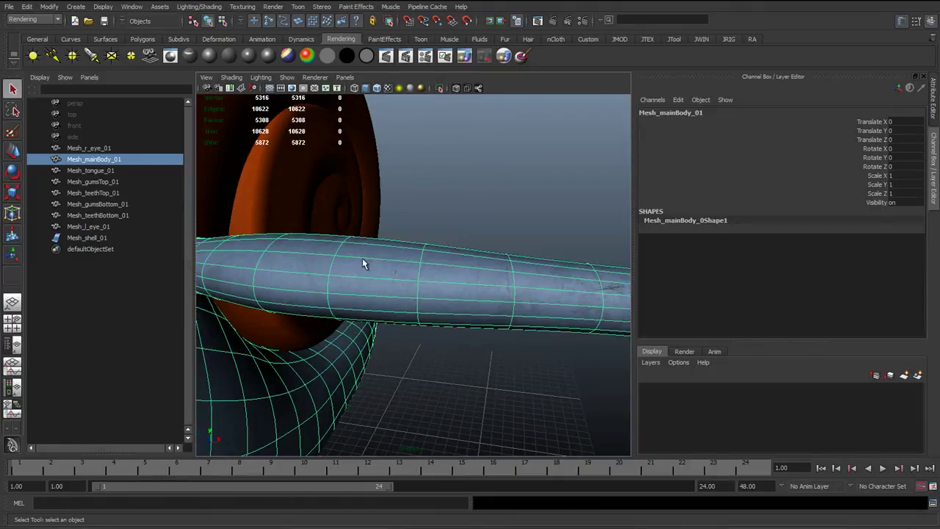
key("1")
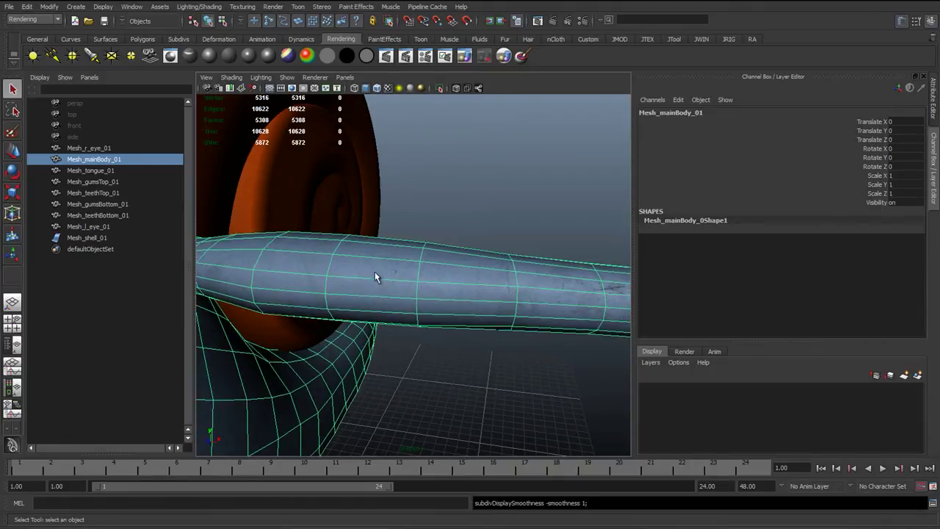
key("3")
left_click_drag(353, 281, 456, 299, "alt")
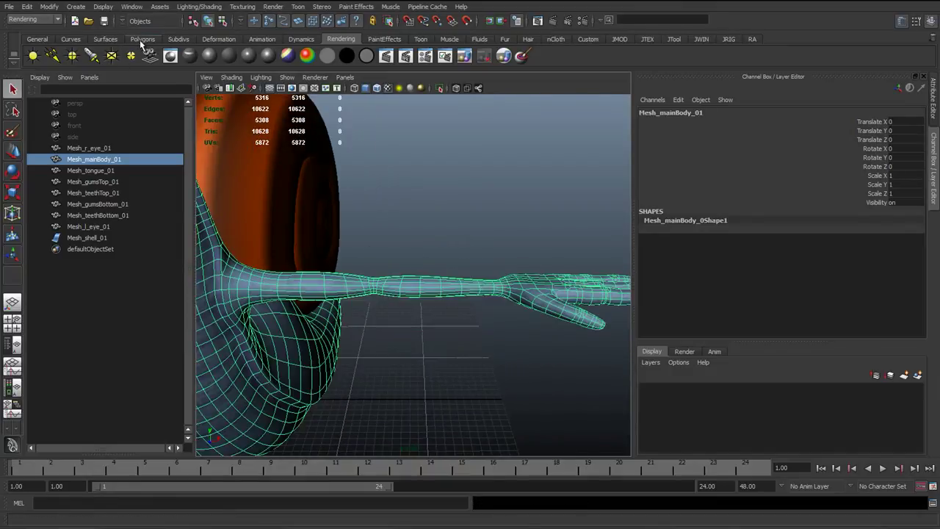
Create a polygon cube on the ground grid beside the snail, at about X 19, Z 16
left_click(142, 39)
left_click(54, 56)
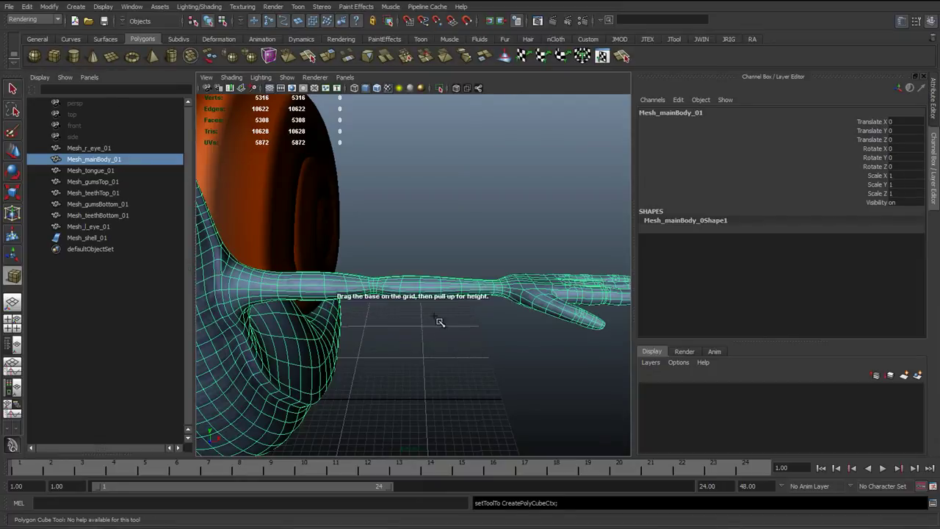
middle_click_drag(440, 321, 398, 116, "alt")
left_click(397, 354)
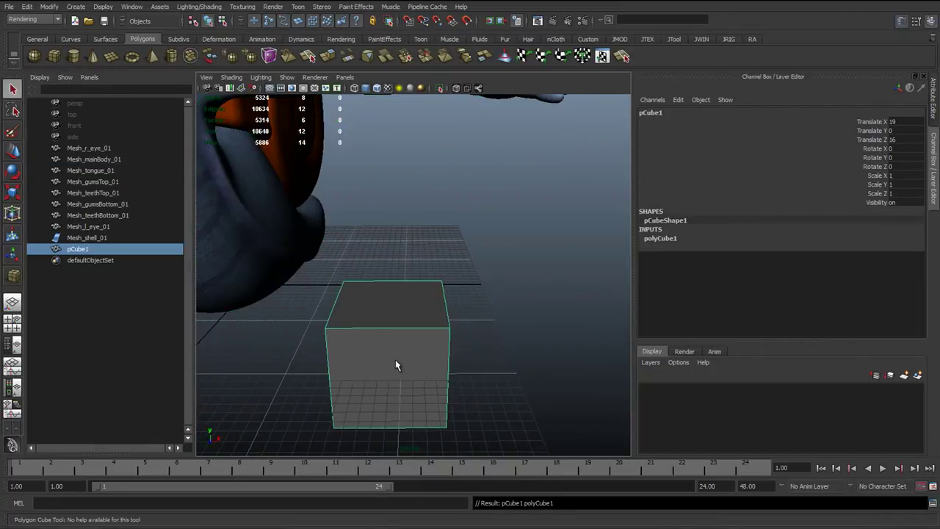
Preview the cube smoothed, return it to unsmoothed display and deselect it
scroll(360, 352, "down", 3)
key("3")
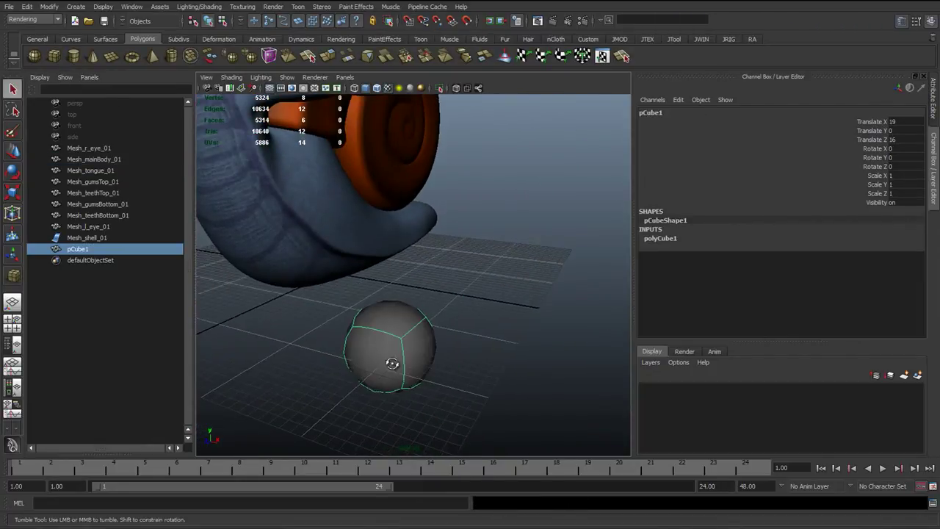
left_click_drag(390, 361, 444, 360, "alt")
key("1")
right_click_drag(408, 359, 474, 341, "alt")
middle_click_drag(474, 341, 497, 277, "alt")
left_click_drag(393, 312, 421, 298, "alt")
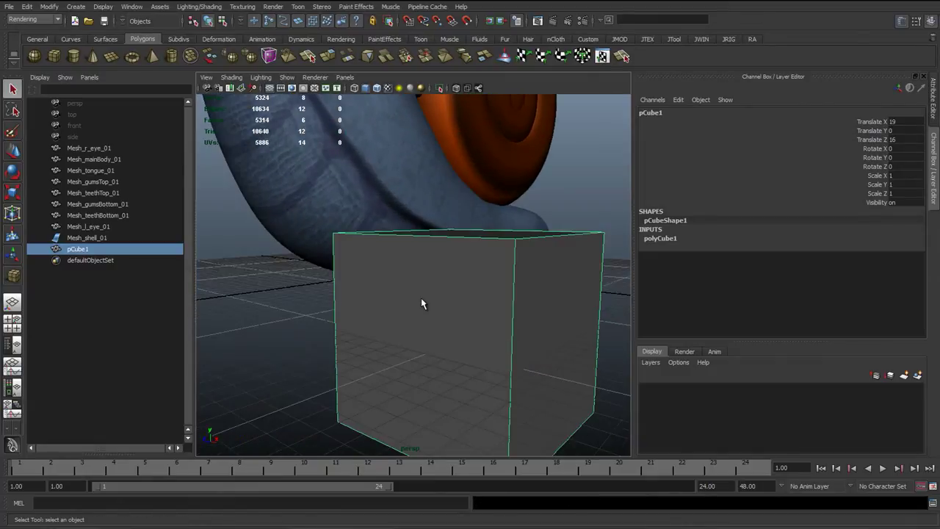
right_click(421, 298)
right_click_drag(421, 299, 477, 271)
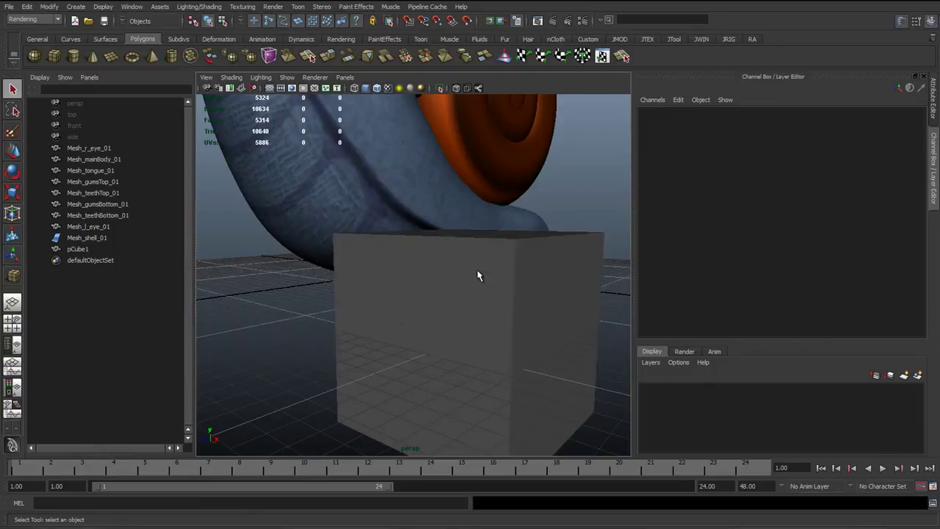
Extrude the test cube's front face in place with no offset, and return to selecting the whole cube
left_click(477, 271)
right_click_drag(407, 268, 404, 297)
left_click(404, 298)
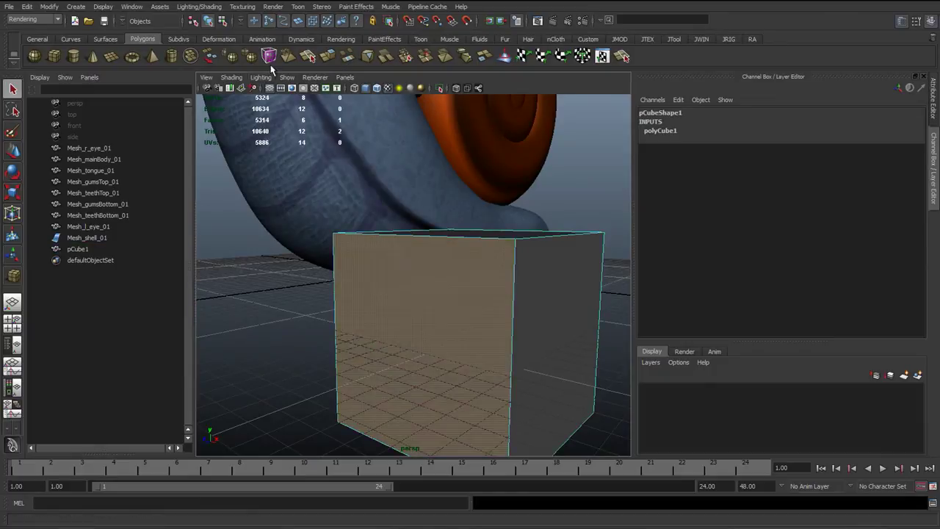
left_click(328, 57)
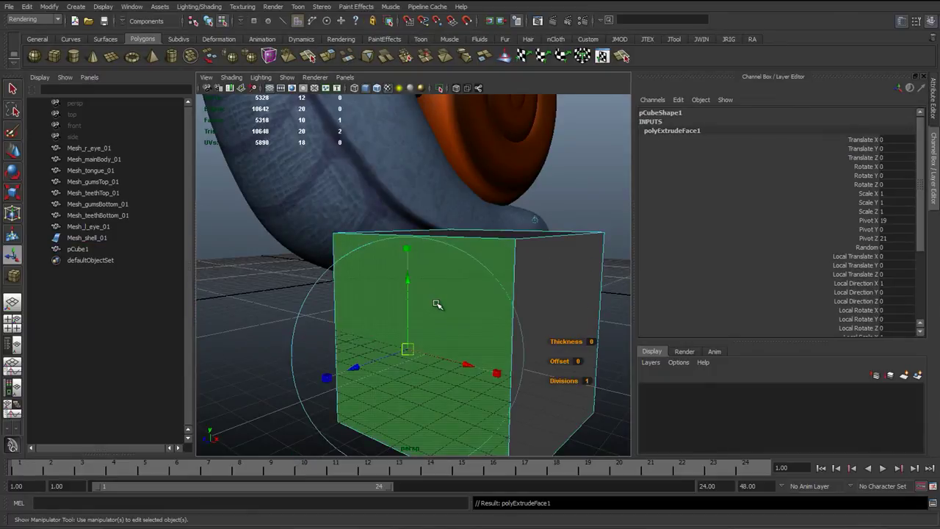
key("q")
right_click_drag(516, 275, 518, 263)
left_click(485, 315)
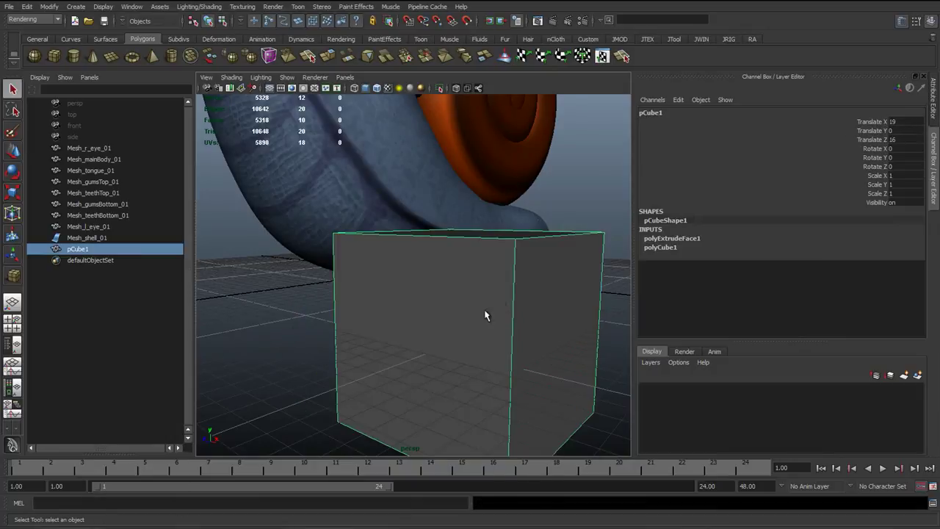
Preview the extruded cube smoothed and inspect its shape around the extruded face
right_click_drag(485, 315, 449, 303, "alt")
left_click_drag(450, 302, 349, 284, "alt")
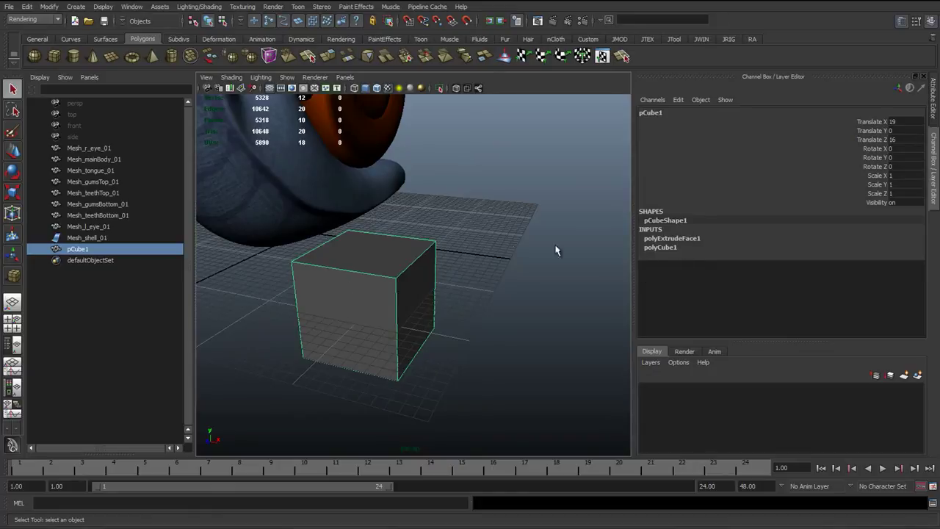
key("3")
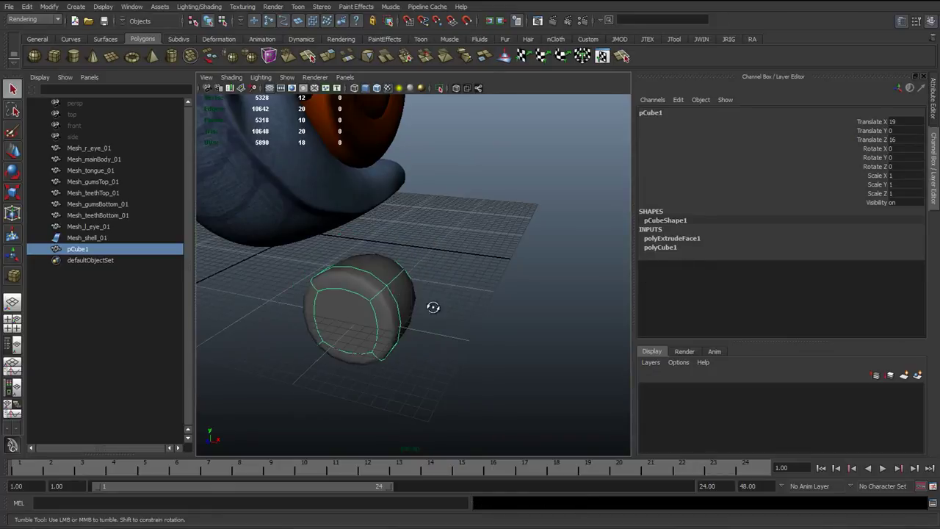
left_click_drag(431, 309, 336, 297, "alt")
right_click_drag(336, 296, 377, 317, "alt")
left_click_drag(378, 317, 433, 321, "alt")
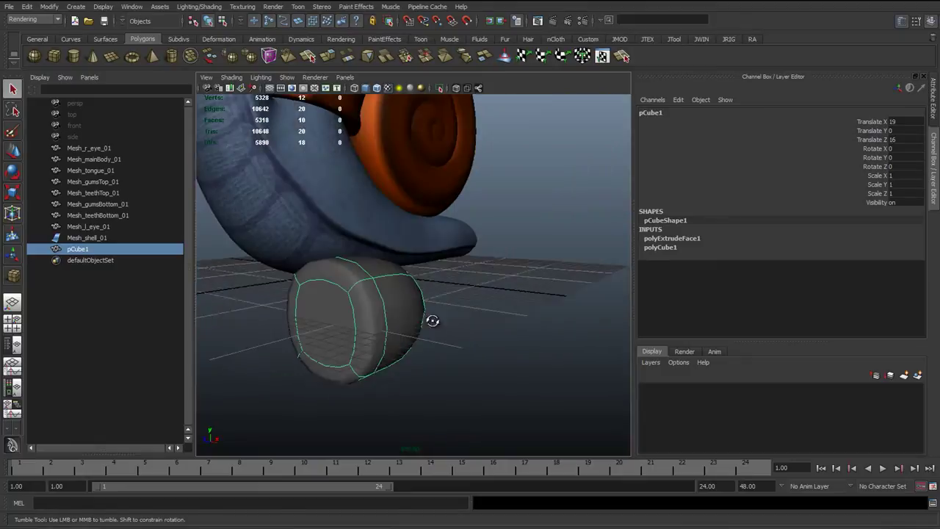
middle_click_drag(400, 319, 452, 316, "alt")
Compare the unsmoothed and smoothed displays of the extruded cube repeatedly from several angles
key("1")
left_click_drag(452, 317, 393, 331, "alt")
key("3")
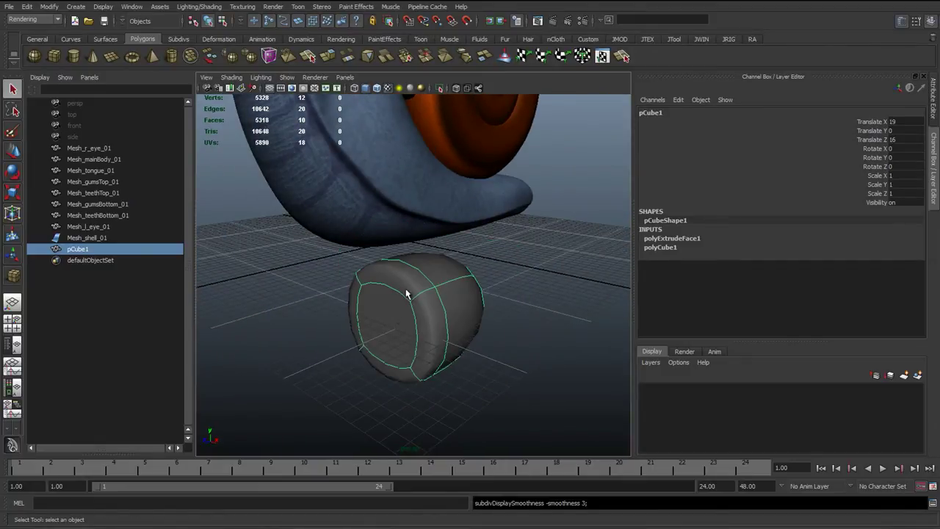
left_click_drag(423, 262, 388, 311, "alt")
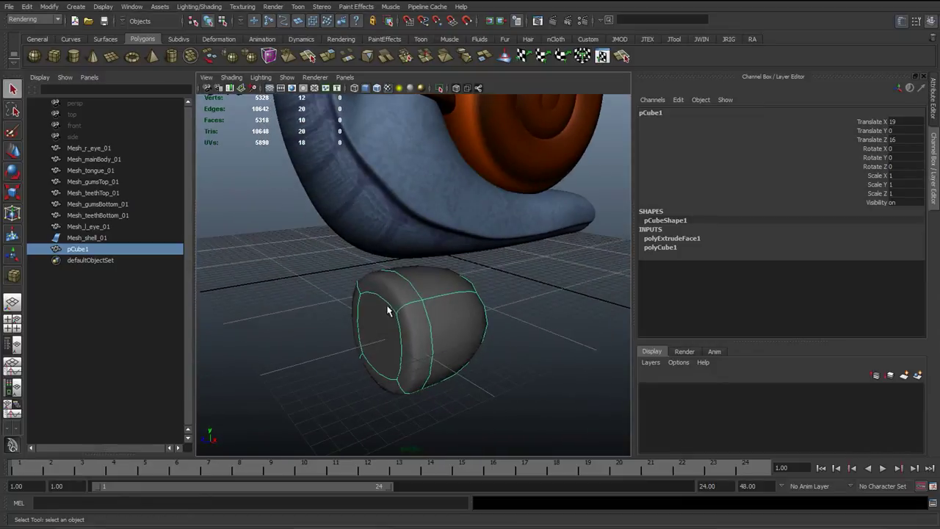
key("1")
key("3")
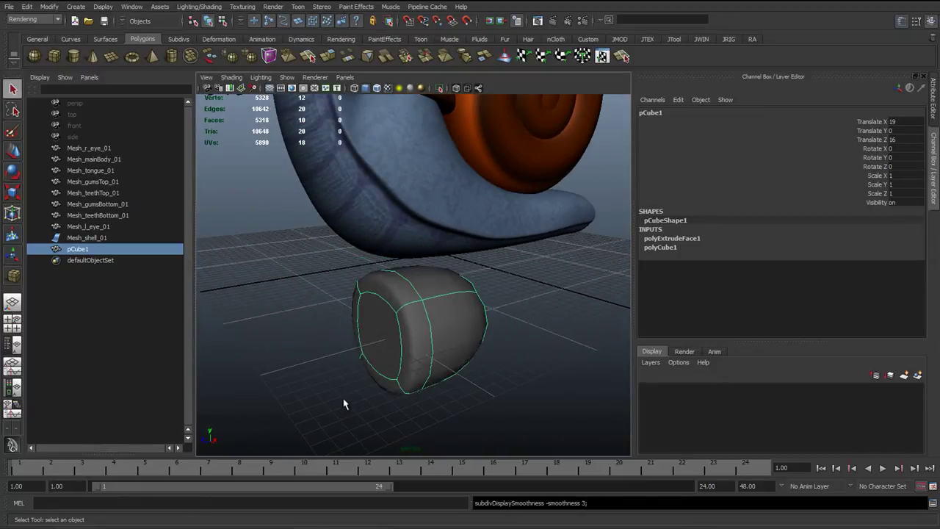
key("2")
key("1")
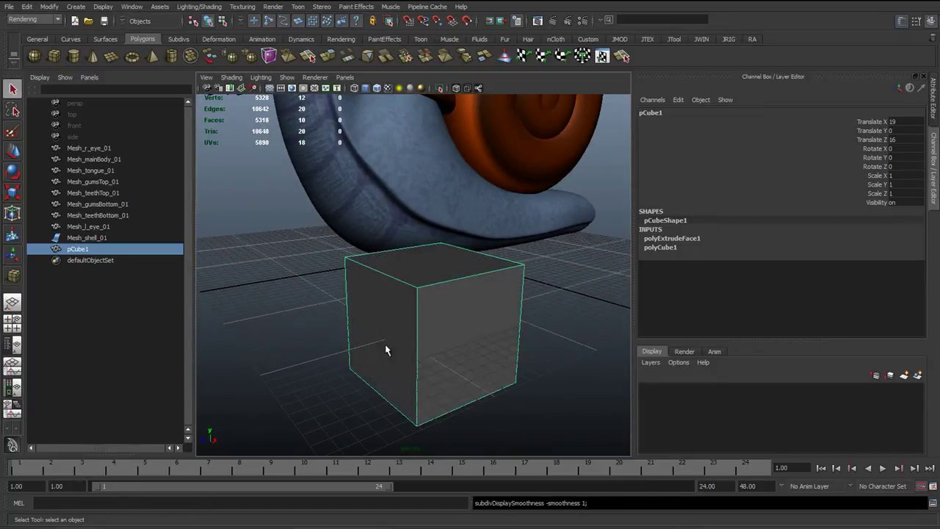
key("2")
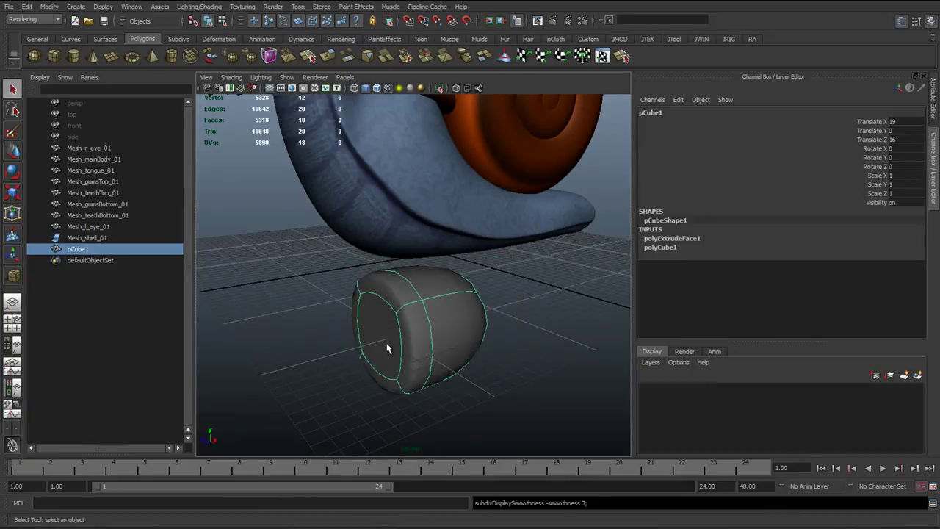
left_click_drag(388, 348, 426, 345, "alt")
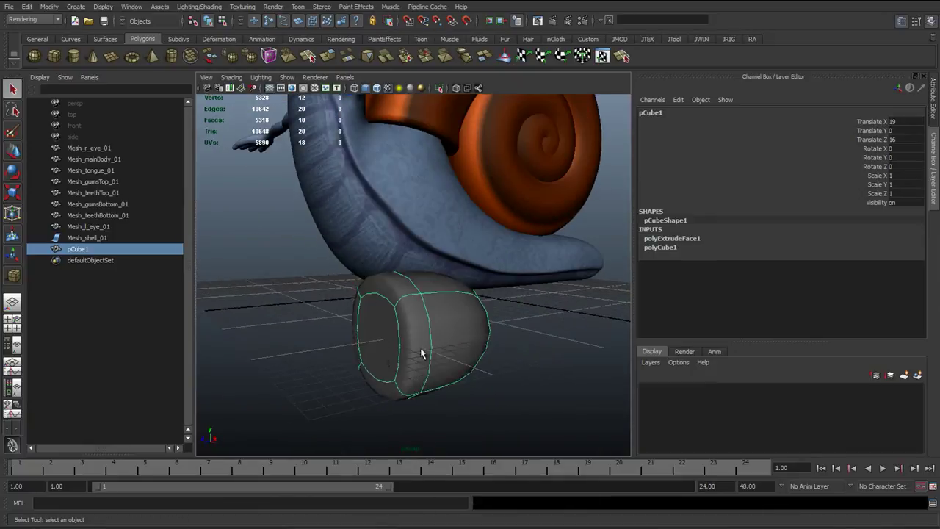
key("1")
key("3")
key("1")
key("3")
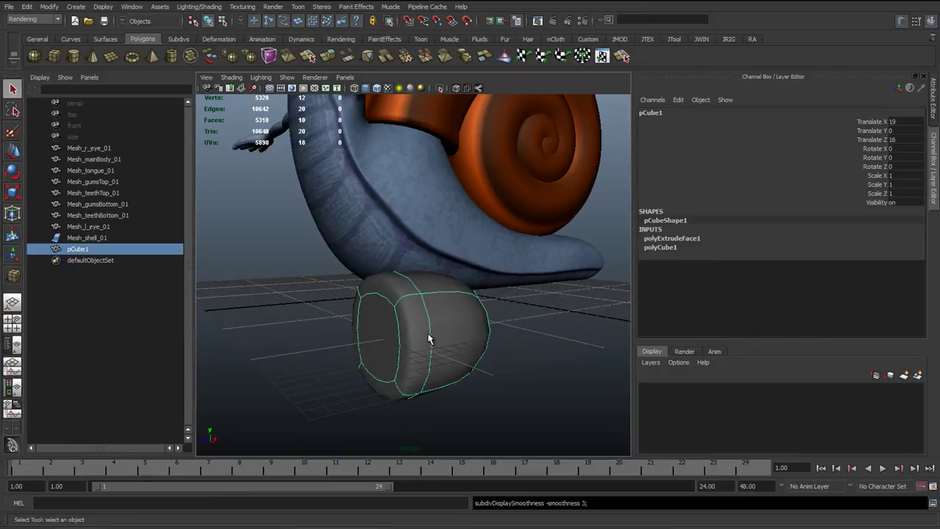
Return the test cube to unsmoothed display and delete it
key("1")
right_click_drag(471, 299, 507, 284)
key("Delete")
Select the snail's main body mesh and examine its wireframe in unsmoothed display from the belly, side and front
left_click(405, 246)
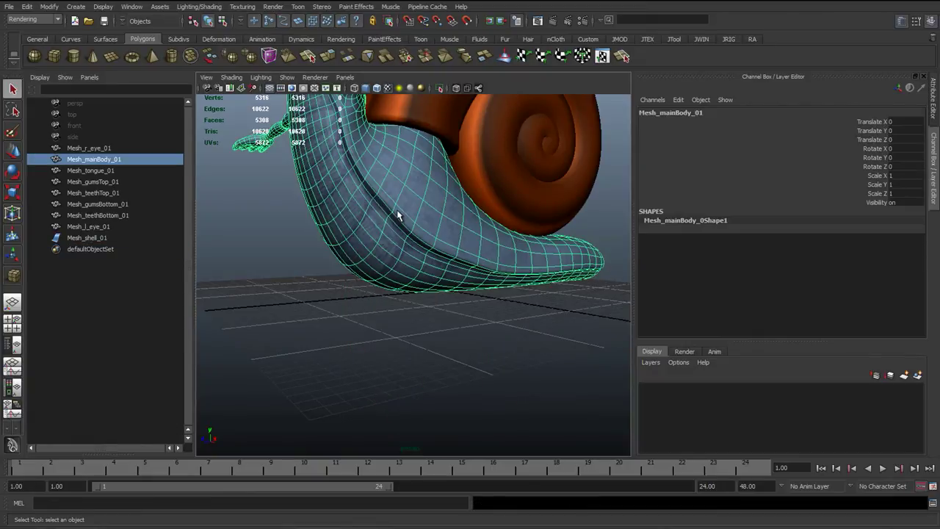
right_click_drag(396, 243, 364, 282, "alt")
left_click_drag(364, 282, 349, 317, "alt")
right_click_drag(350, 318, 443, 332, "alt")
key("1")
left_click_drag(443, 333, 428, 330, "alt")
left_click_drag(316, 259, 434, 319, "alt")
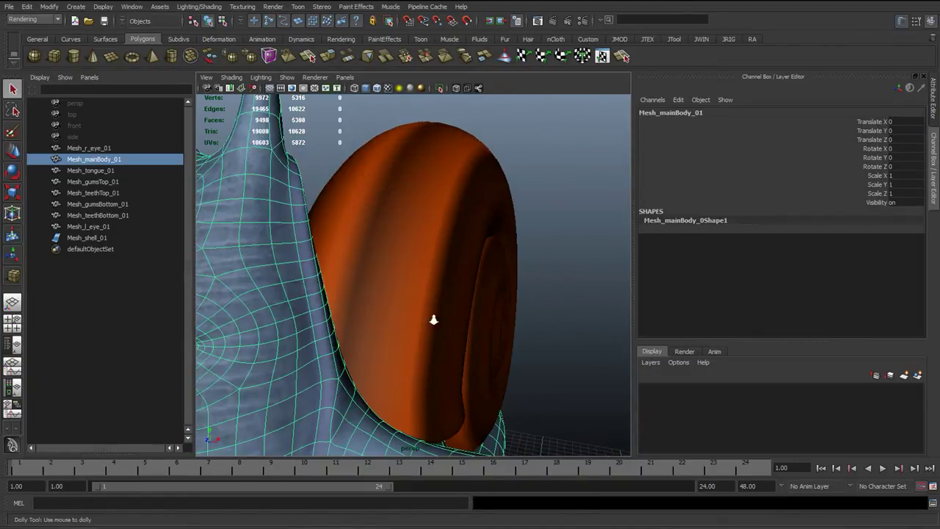
right_click_drag(434, 319, 434, 304, "alt")
middle_click_drag(435, 305, 492, 305, "alt")
left_click_drag(331, 307, 372, 308, "alt")
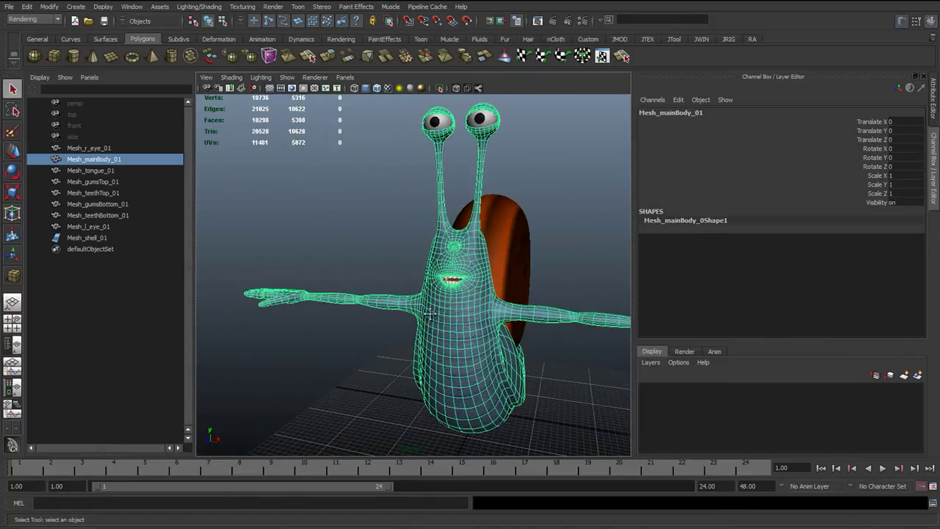
Inspect the body mesh's edge flow across the face, shoulders and torso in unsmoothed display
left_click_drag(432, 315, 408, 316, "alt")
middle_click_drag(408, 326, 371, 334, "alt")
right_click_drag(371, 338, 451, 342, "alt")
key("1")
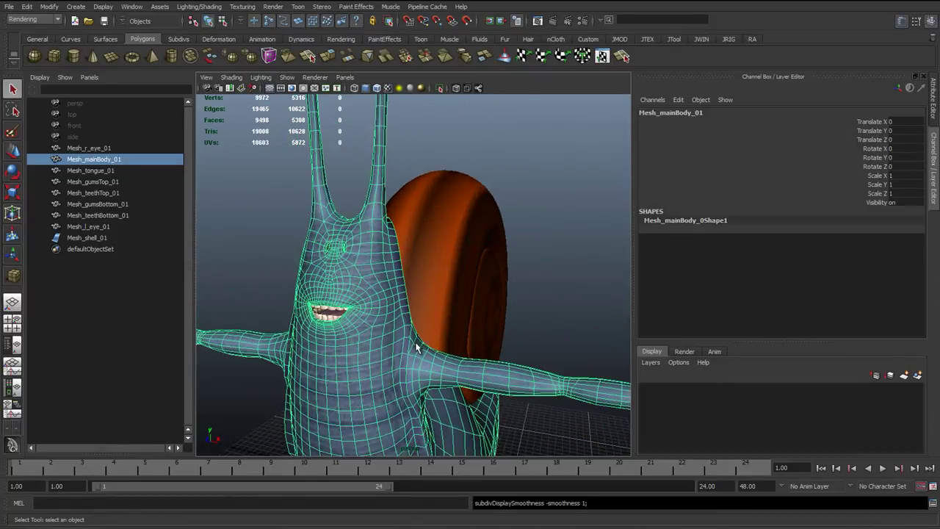
left_click_drag(416, 340, 445, 343, "alt")
middle_click_drag(378, 385, 408, 302, "alt")
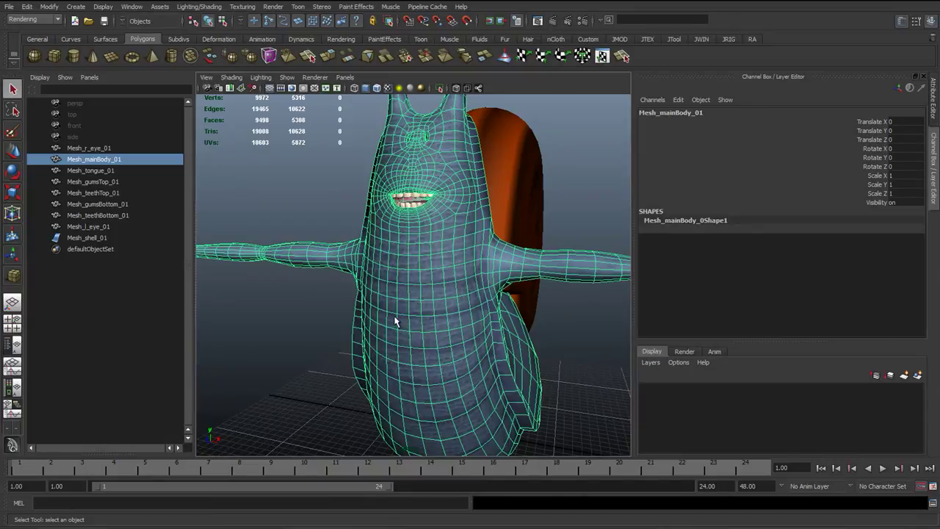
left_click_drag(454, 326, 345, 172, "alt")
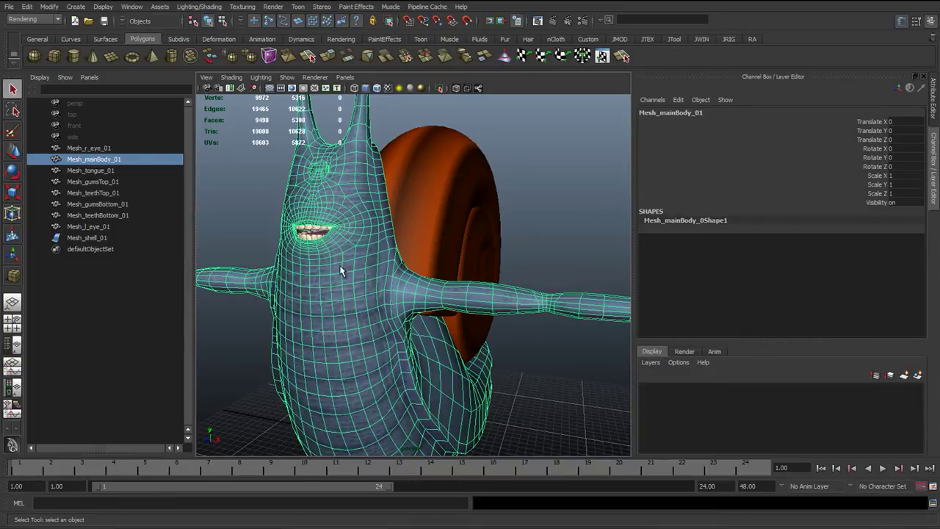
Deselect the body mesh and review the whole textured snail with its shell
left_click(268, 213)
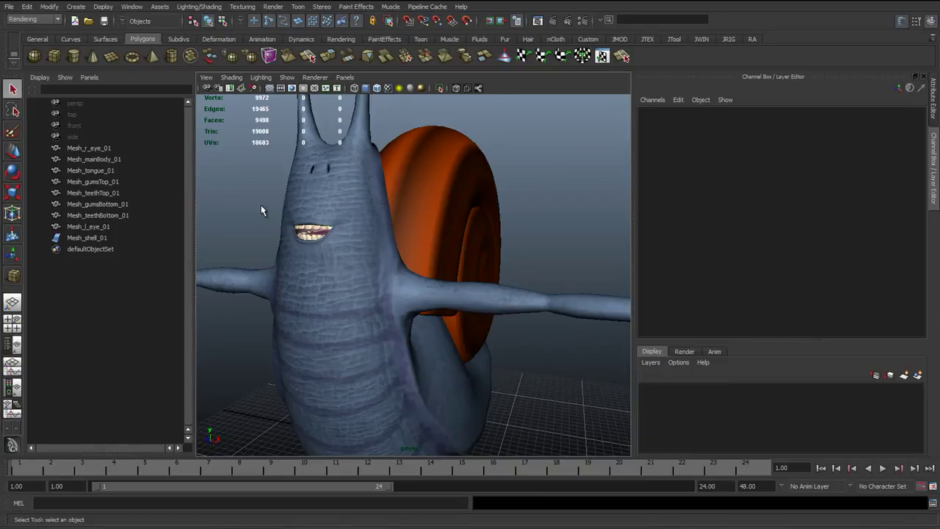
scroll(262, 206, "down", 5)
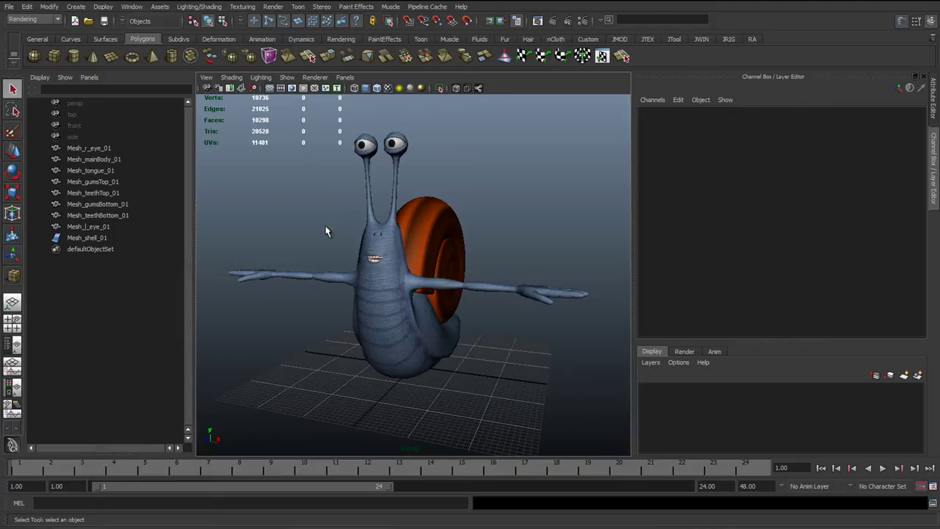
left_click_drag(390, 254, 384, 288, "alt")
scroll(383, 288, "up", 3)
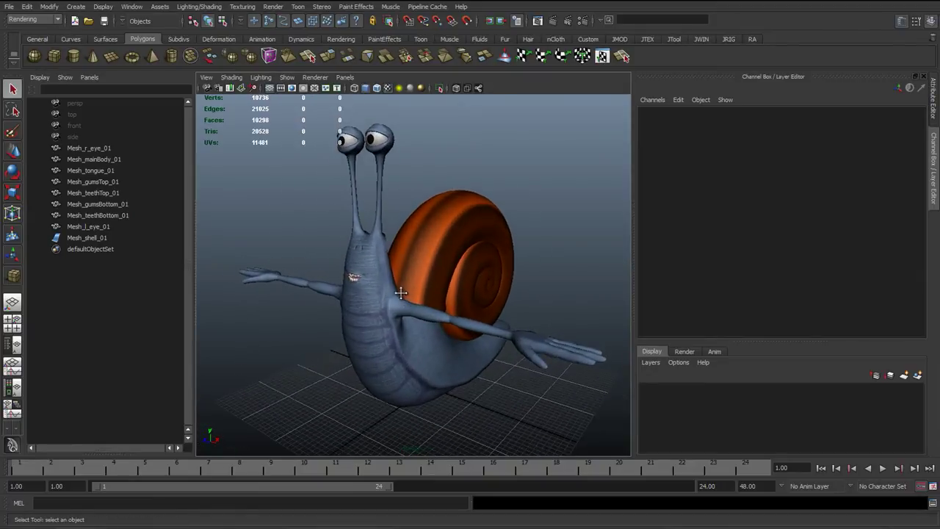
scroll(355, 296, "up", 3)
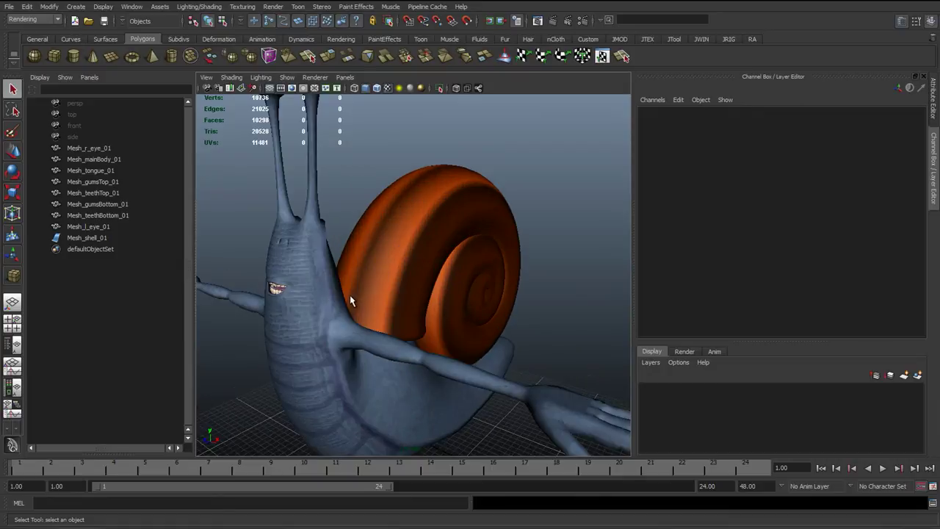
scroll(349, 295, "down", 3)
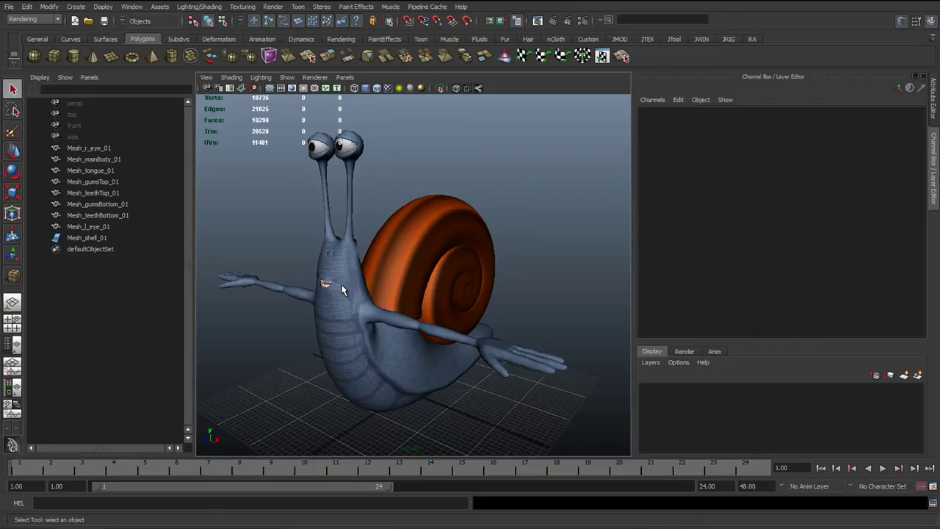
left_click_drag(343, 306, 356, 306, "alt")
Open the main body mesh in the UV Texture Editor, with the editor window sized and placed beside the snail
left_click(342, 288)
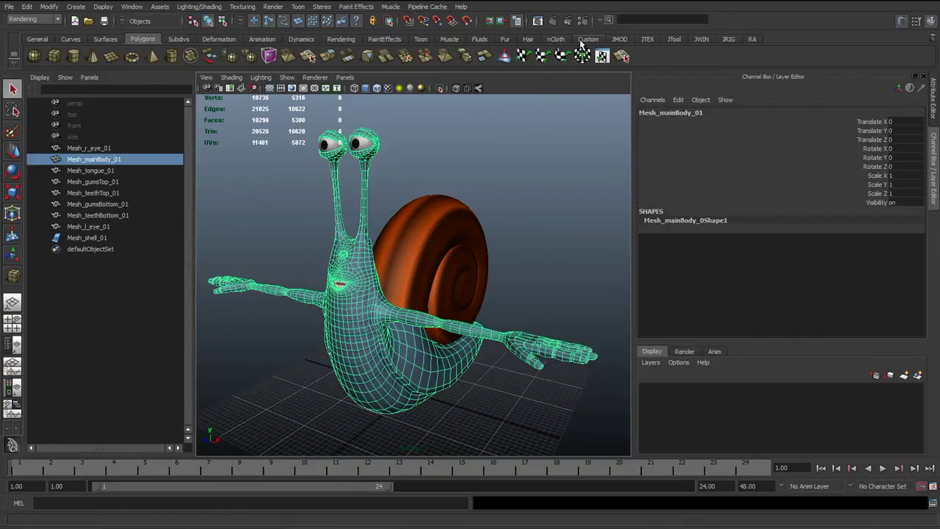
left_click(133, 8)
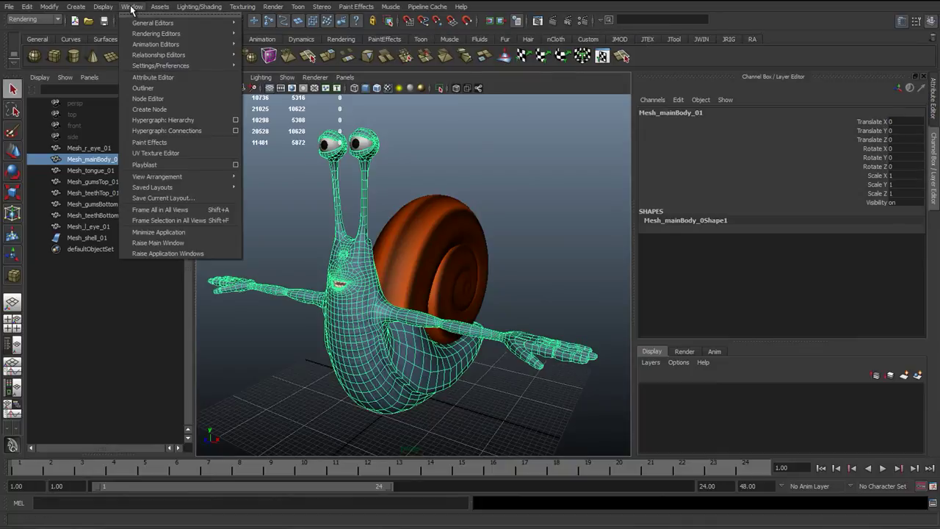
left_click(162, 153)
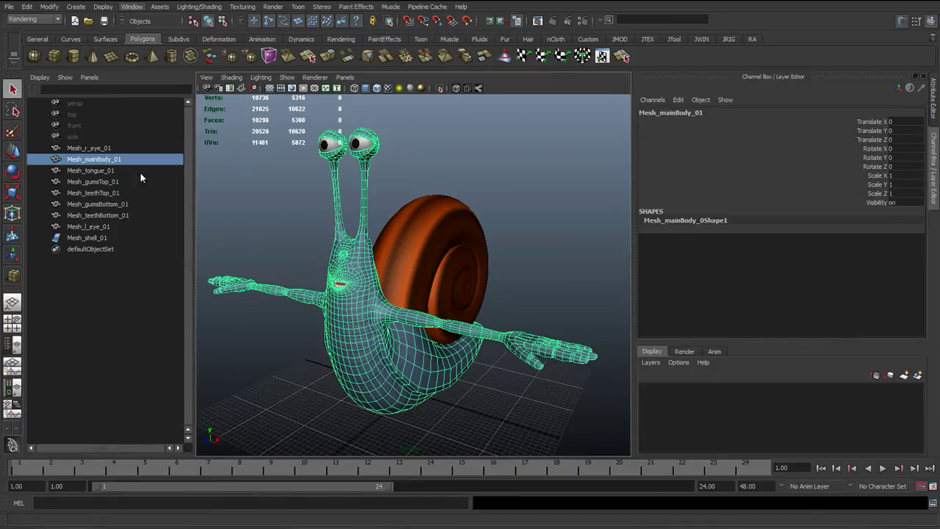
key("alt+Tab")
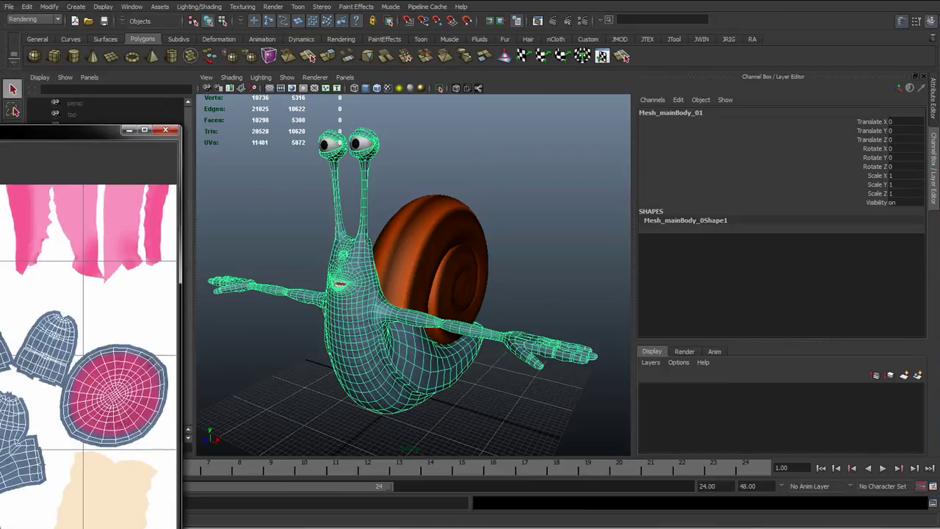
left_click_drag(0, 126, 592, 92)
left_click_drag(552, 136, 491, 58)
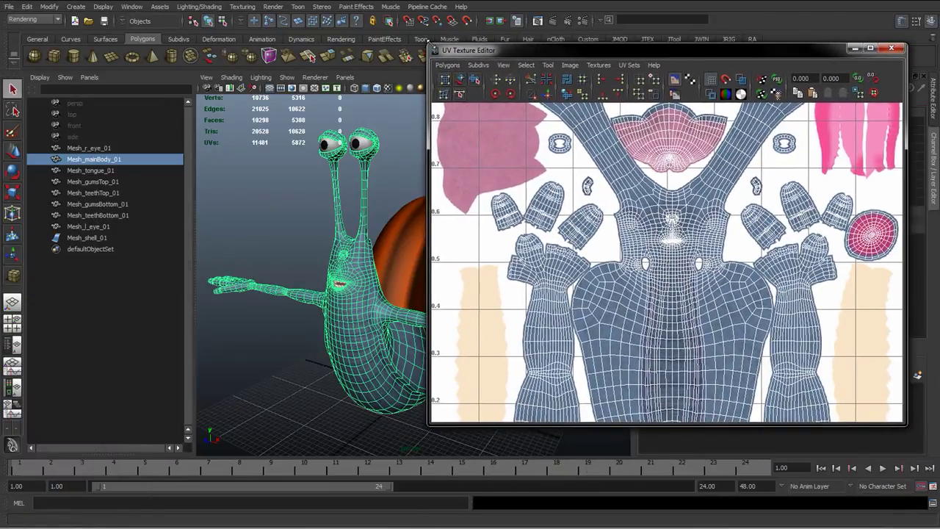
left_click_drag(429, 43, 581, 67)
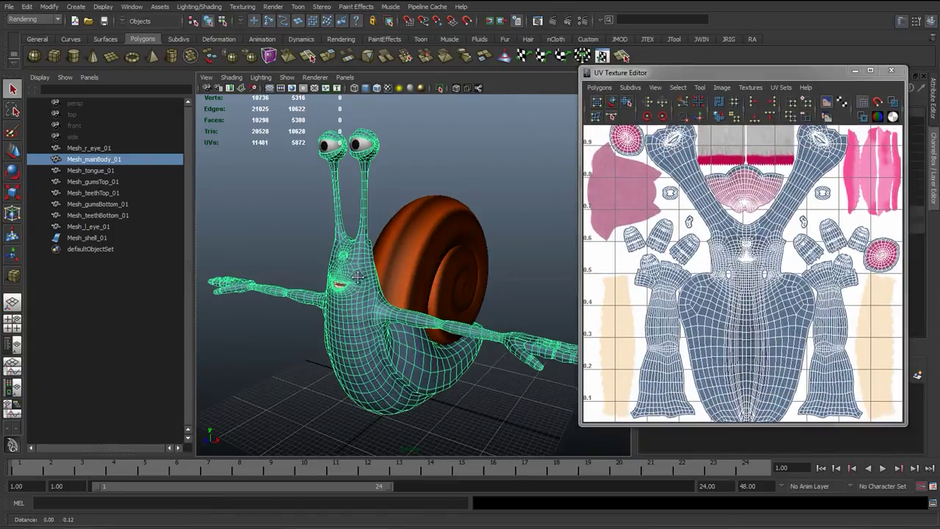
Bring the body's full UV layout into view and enlarge the UV Texture Editor window
middle_click_drag(357, 277, 342, 302, "alt")
right_click_drag(706, 270, 657, 269, "alt")
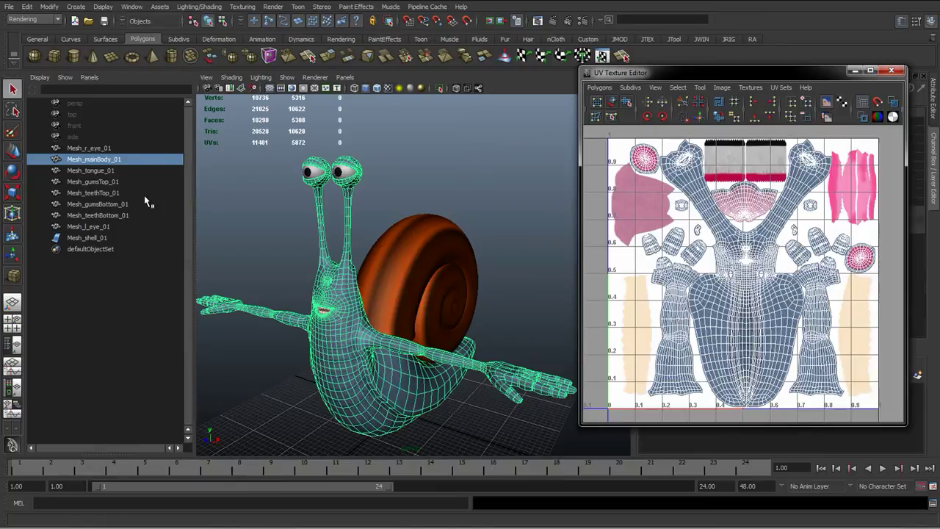
left_click_drag(714, 75, 749, 81)
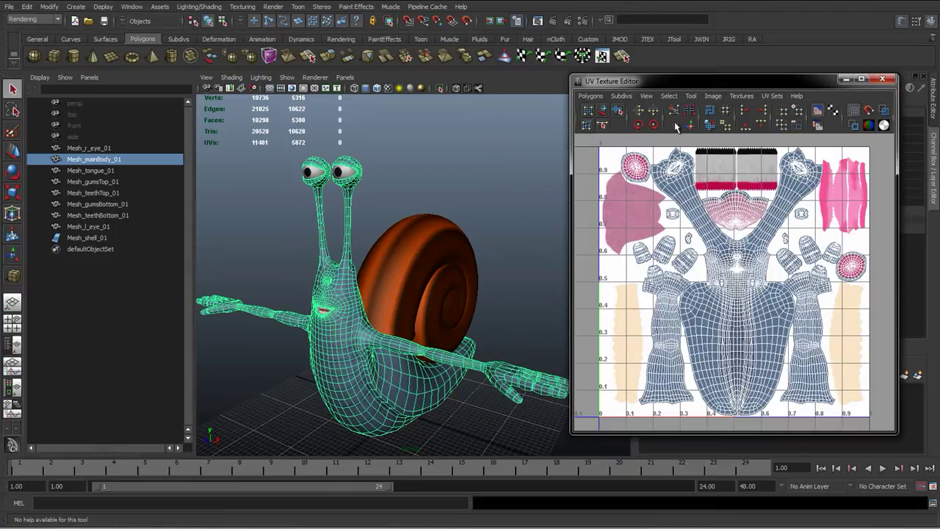
left_click_drag(570, 73, 459, 36)
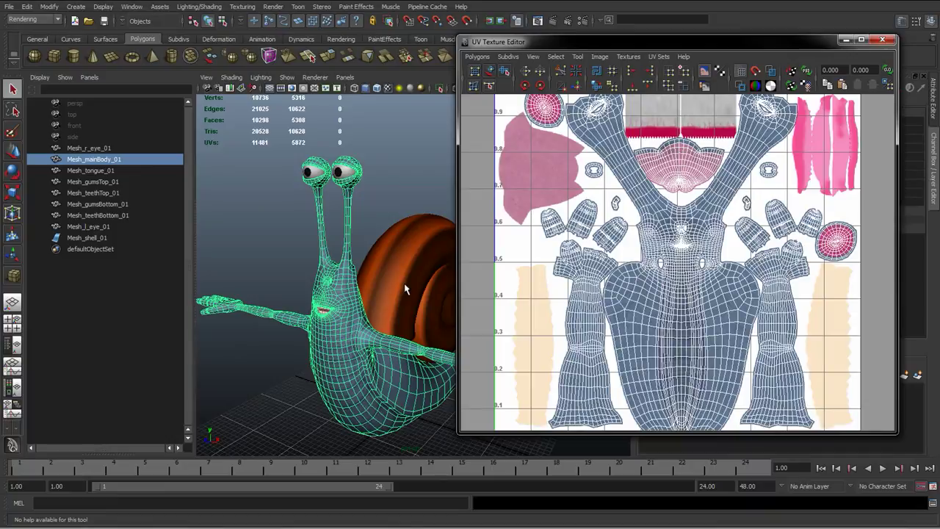
Select all meshes from Mesh_r_eye_01 through Mesh_l_eye_01 to view their combined UV layout
left_click(93, 149)
left_click(92, 226, "shift")
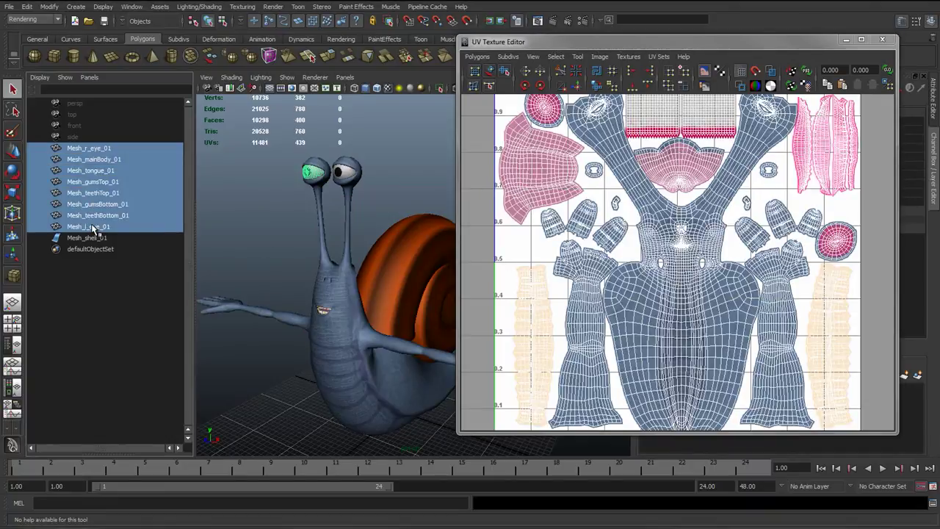
middle_click_drag(646, 192, 641, 231, "alt")
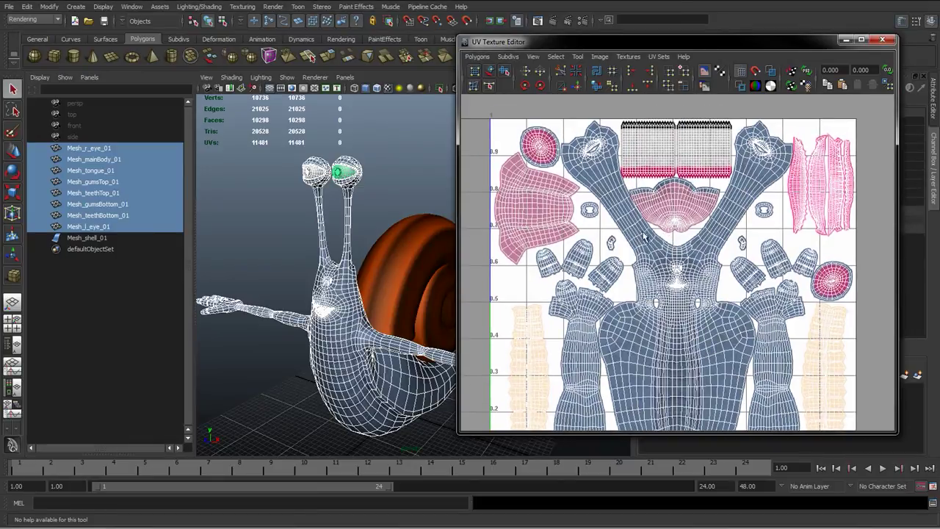
Hide the texture image behind the UVs and enlarge the UV Texture Editor to show the full layout
left_click(706, 72)
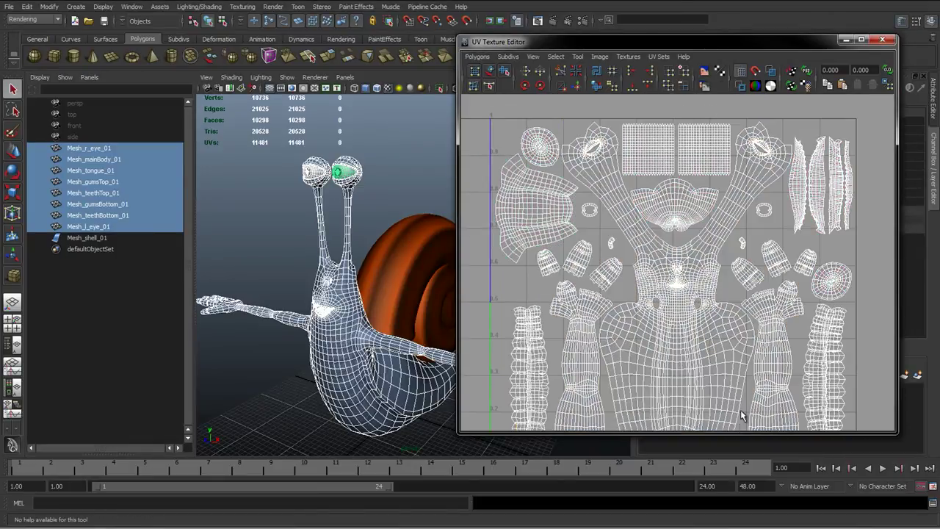
left_click_drag(741, 433, 736, 486)
middle_click_drag(725, 261, 718, 236, "alt")
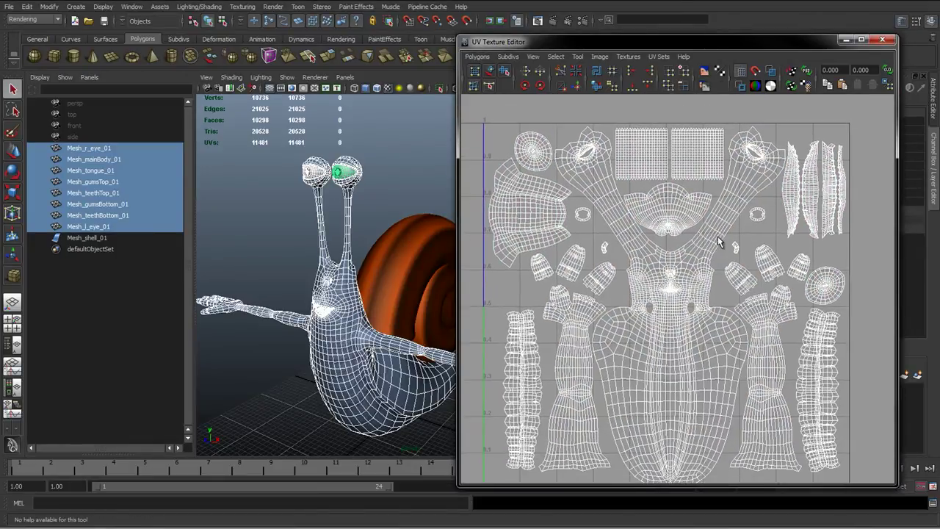
right_click_drag(718, 236, 718, 258, "alt")
middle_click_drag(717, 257, 722, 236, "alt")
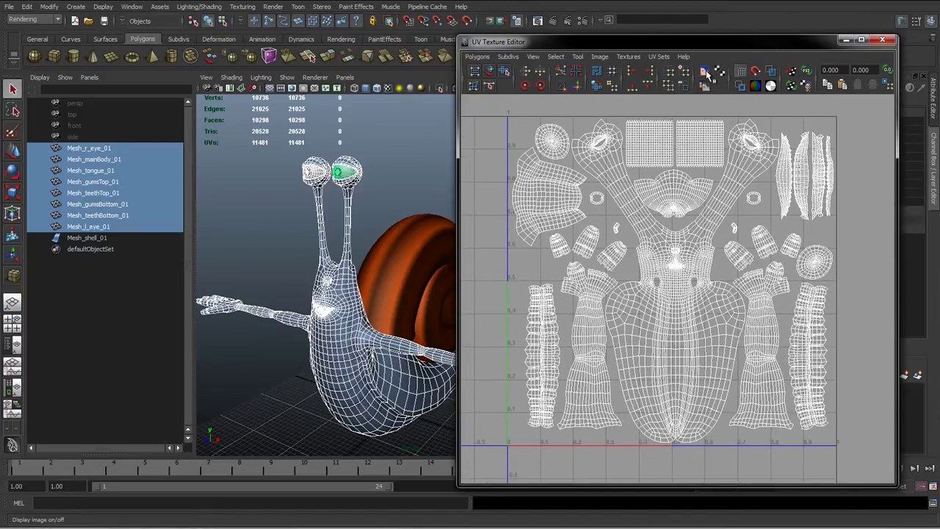
Switch the texture image on and off to compare the UV layout with the painted texture, leaving the image displayed
left_click(704, 70)
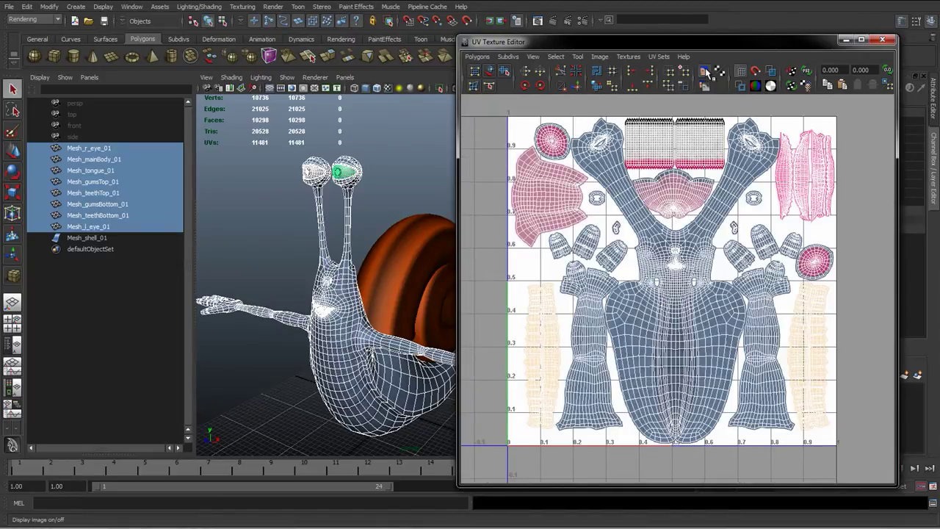
left_click(704, 71)
left_click(704, 70)
left_click(704, 70)
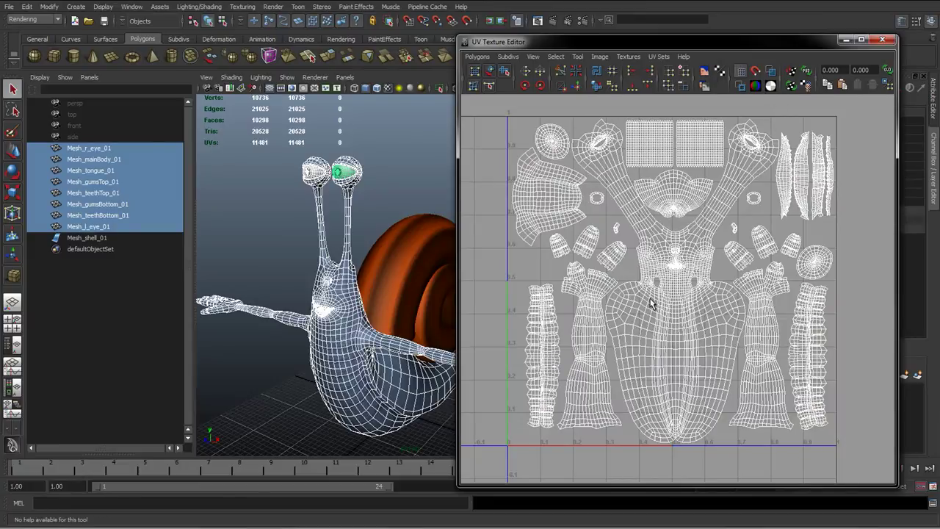
middle_click_drag(651, 286, 638, 280, "alt")
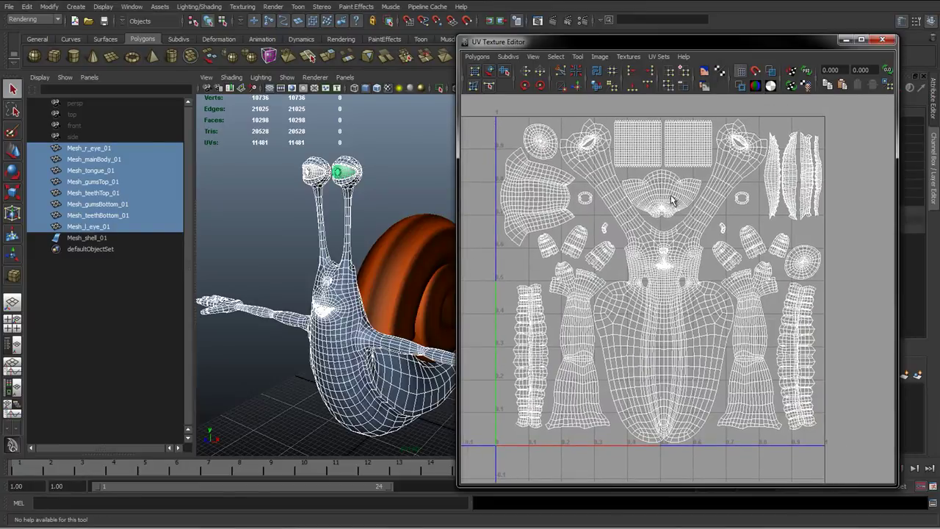
middle_click_drag(687, 238, 683, 240, "alt")
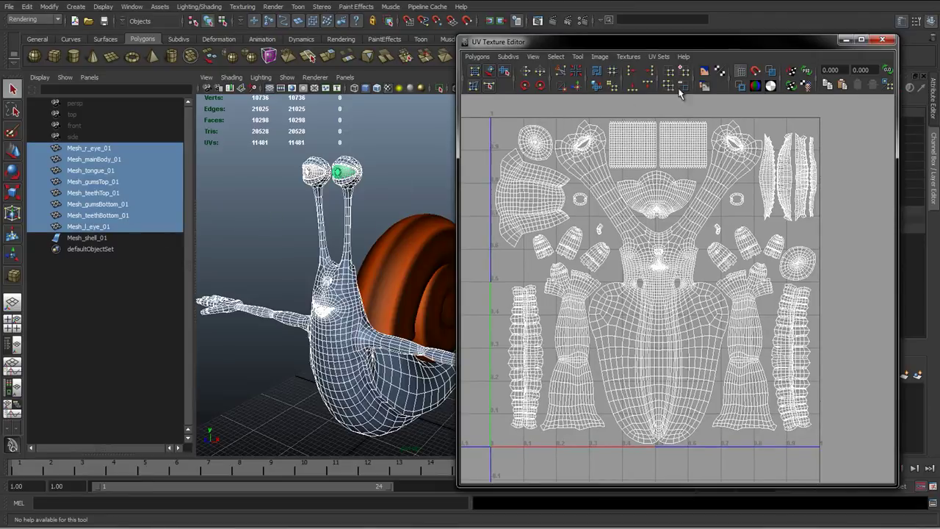
left_click(704, 70)
View the main body's UVs alone, and reselect Mesh_r_eye_01 through Mesh_l_eye_01 to compare the combined layout
left_click(258, 242)
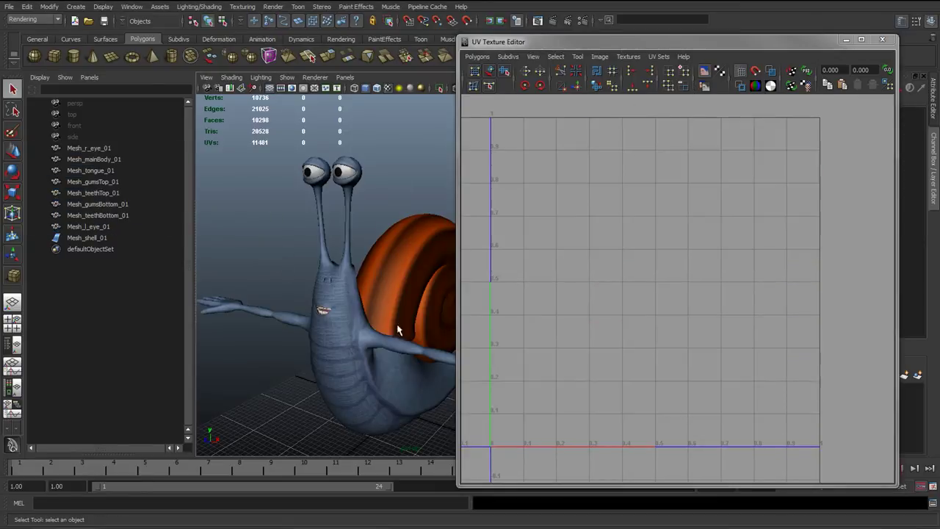
left_click(340, 268)
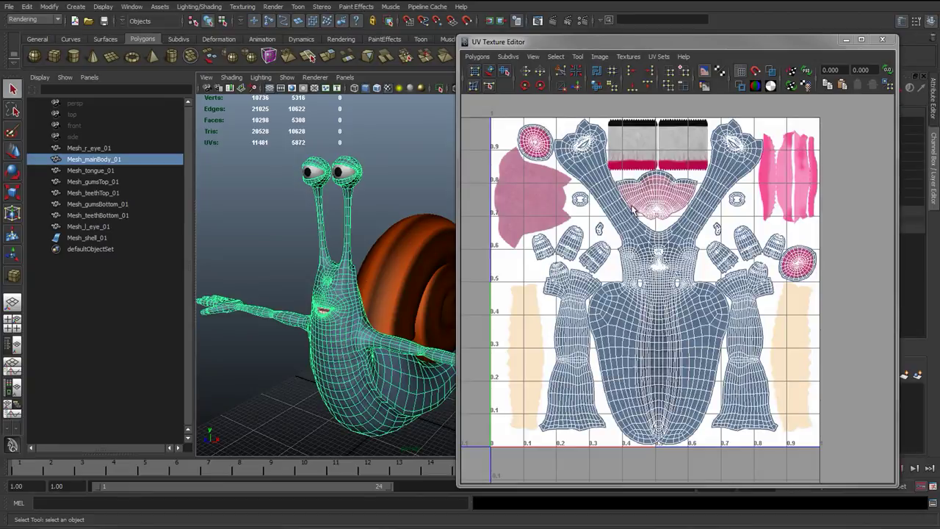
left_click_drag(115, 150, 229, 228)
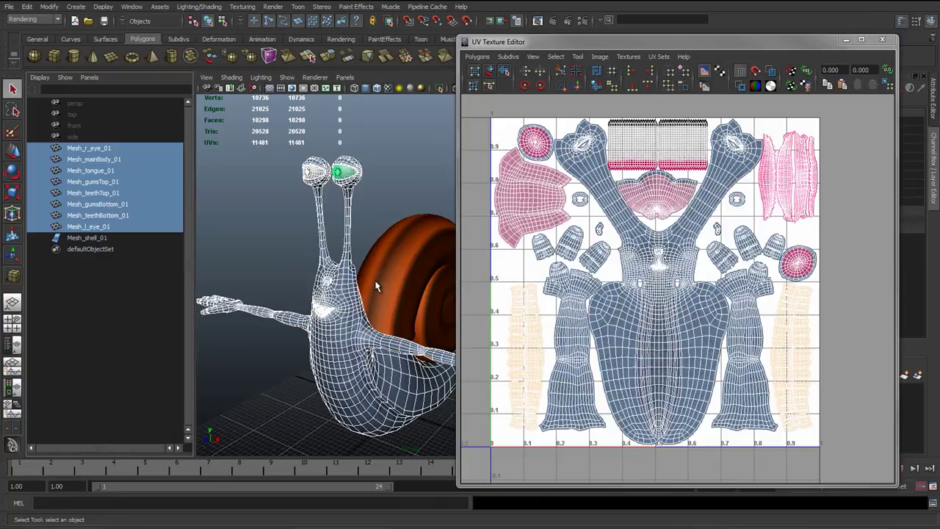
Compare the UV layout and texture of Mesh_shell_01 with those of Mesh_teethBottom_01 and Mesh_l_eye_01
left_click(72, 240)
key("f")
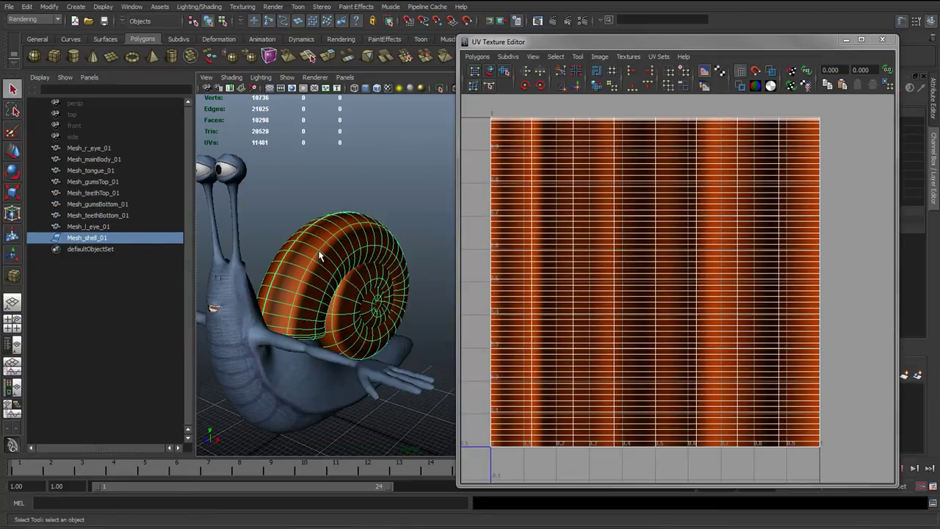
left_click(81, 215)
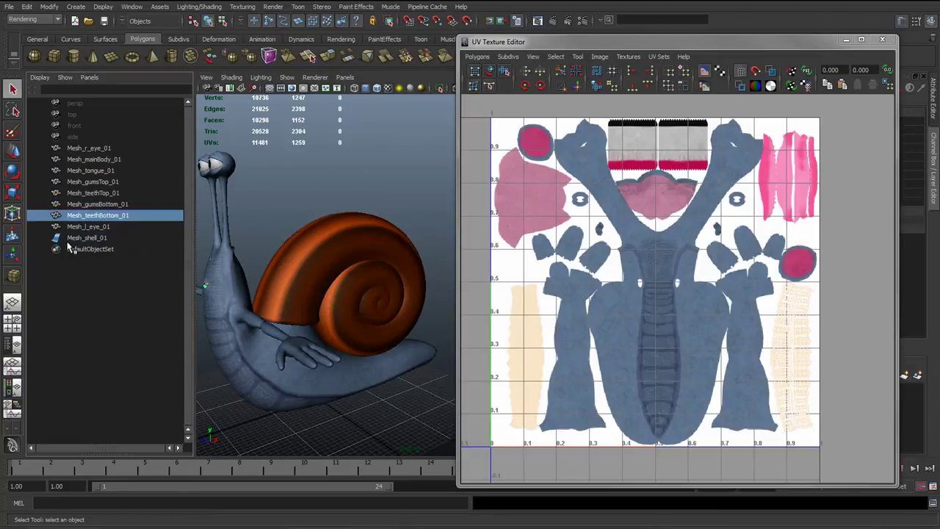
left_click(57, 228)
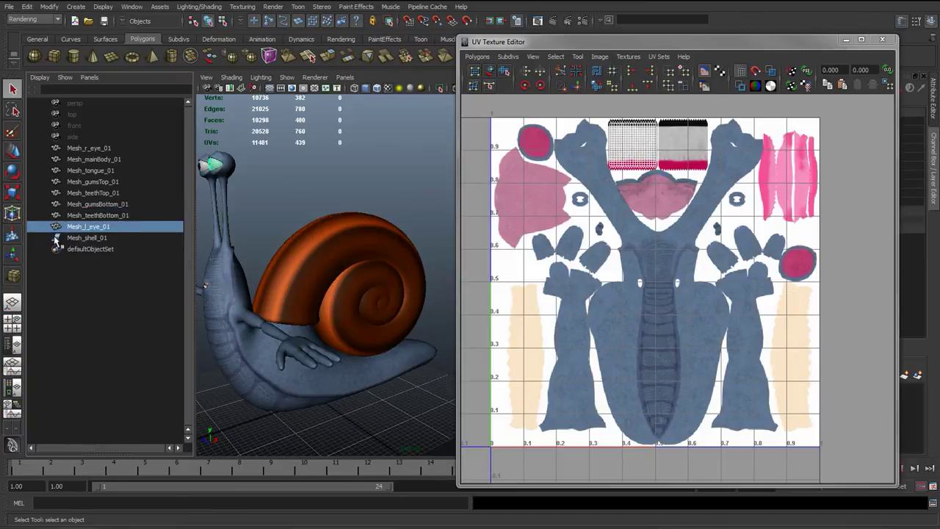
left_click(59, 238)
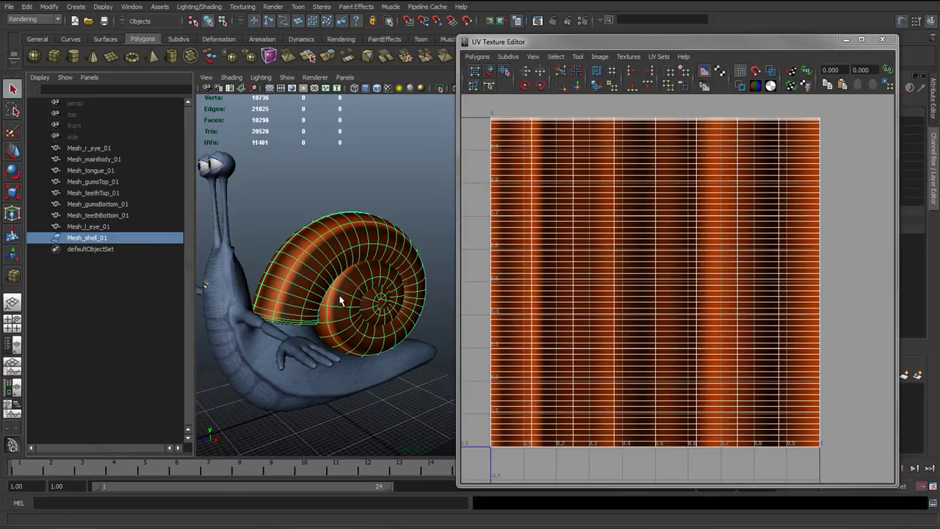
Close the UV Texture Editor and examine the selected shell's surface from several angles
left_click(883, 39)
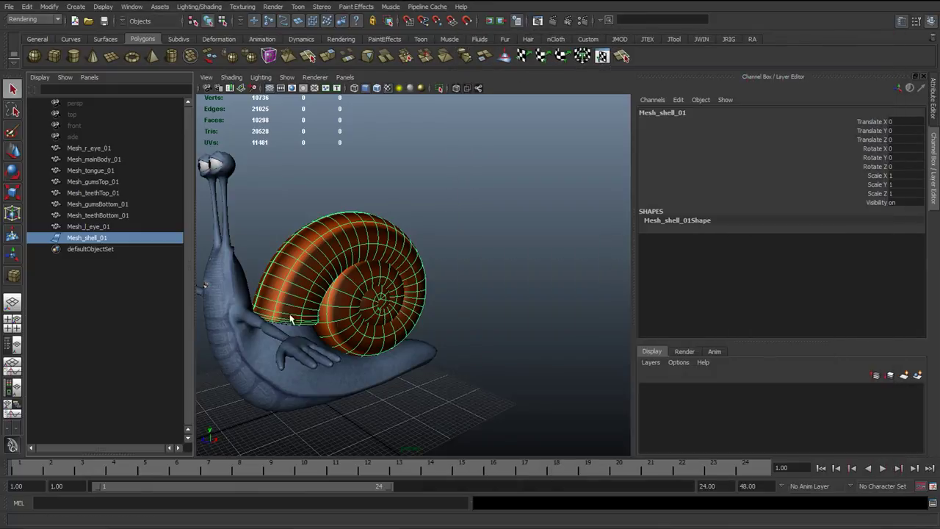
left_click_drag(362, 303, 340, 304, "alt")
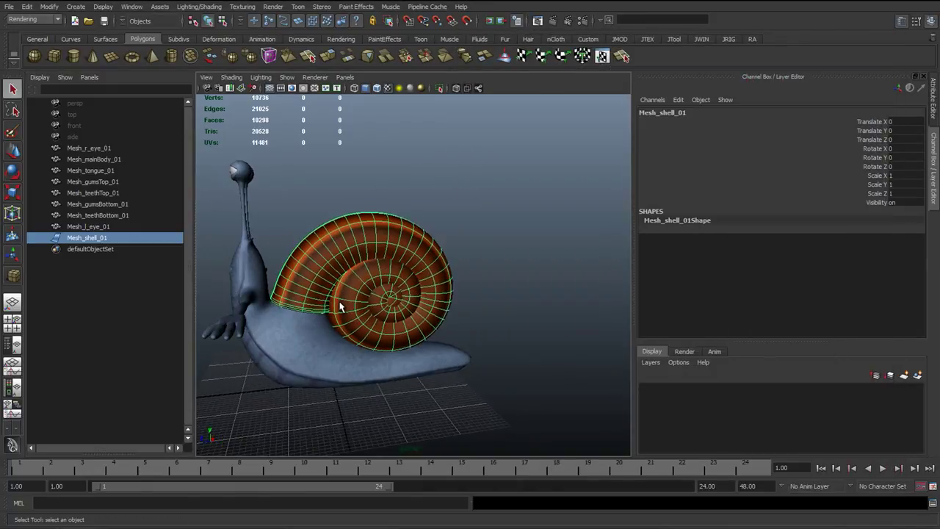
right_click_drag(340, 306, 367, 309, "alt")
middle_click_drag(367, 309, 390, 293, "alt")
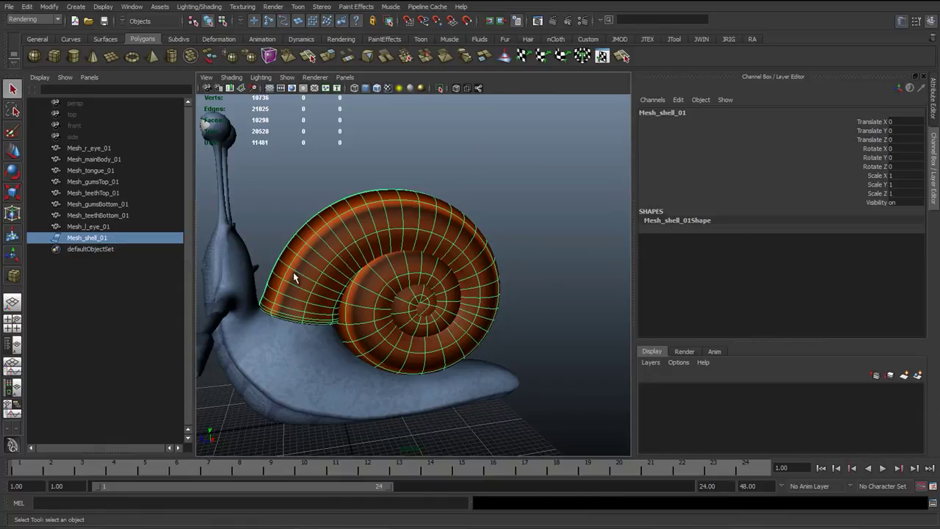
left_click_drag(315, 270, 326, 264, "alt")
right_click_drag(325, 264, 315, 270, "alt")
middle_click_drag(334, 279, 384, 273, "alt")
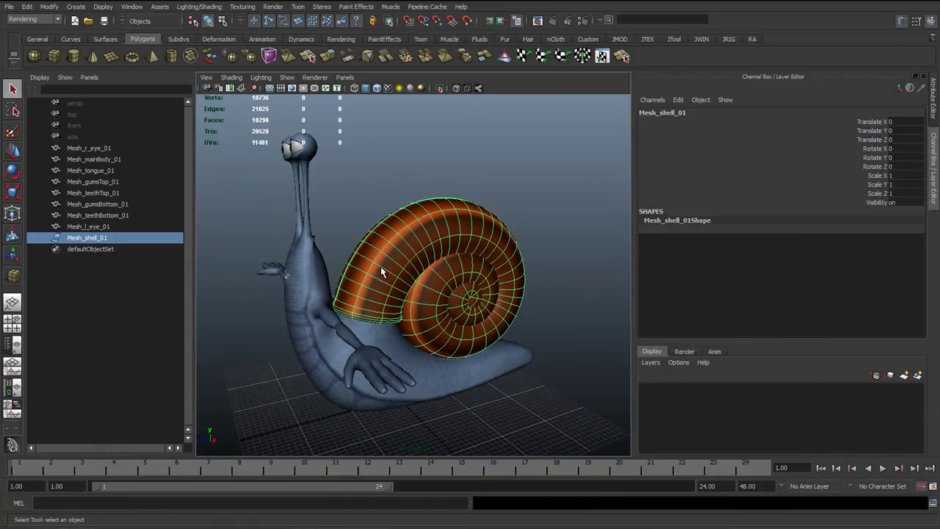
left_click_drag(385, 273, 401, 274, "alt")
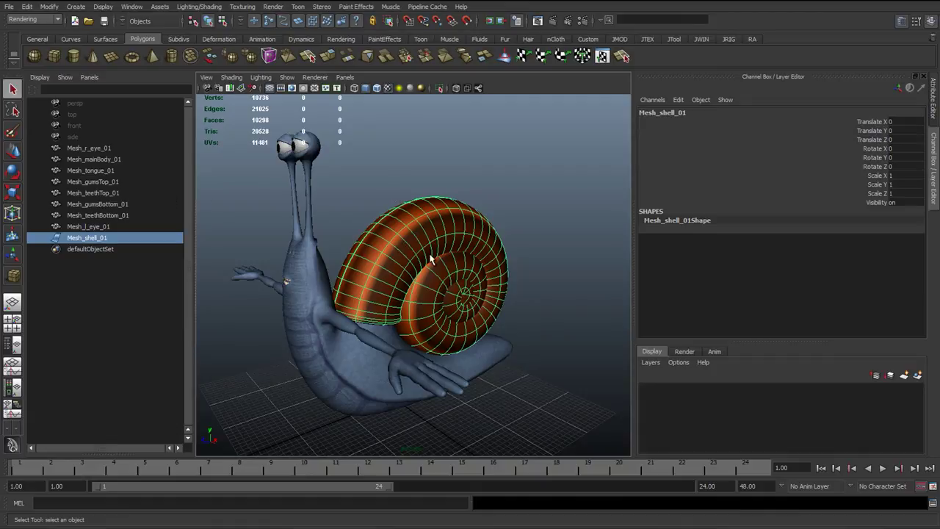
Examine the unselected shell's smooth surface up close and from above, and reselect the shell
left_click(375, 182)
right_click_drag(382, 190, 478, 257, "alt")
left_click_drag(478, 257, 424, 290, "alt")
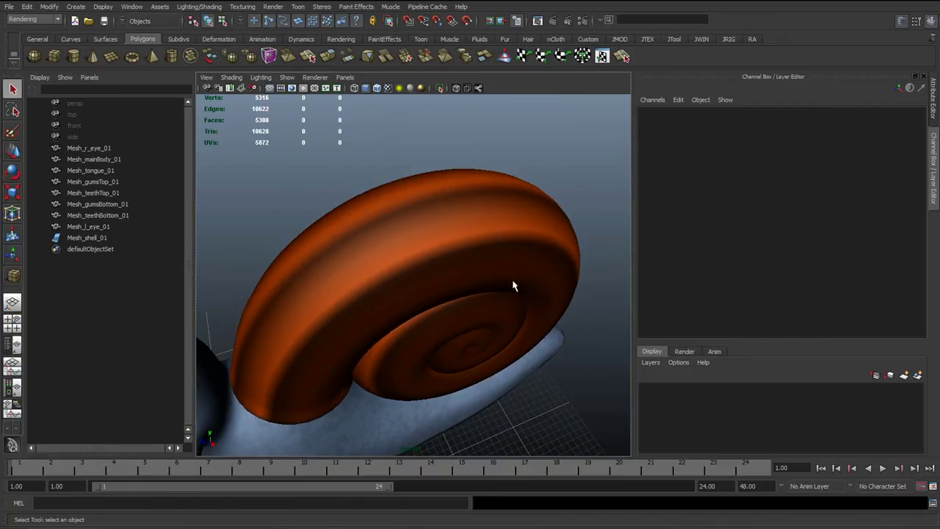
scroll(496, 281, "down", 3)
left_click_drag(495, 279, 431, 260, "alt")
left_click(463, 249)
left_click_drag(443, 291, 434, 290, "alt")
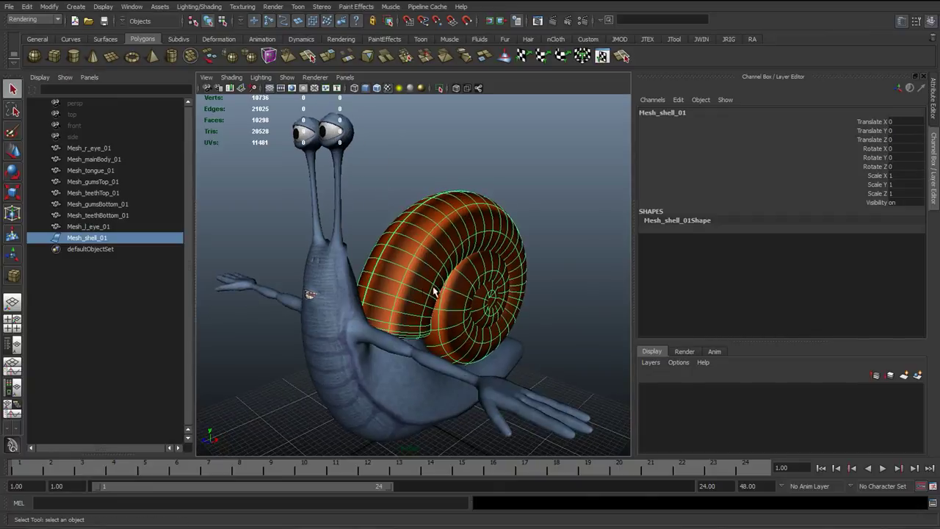
Review the whole snail with its shell and clear the selection
right_click_drag(434, 290, 416, 274, "alt")
middle_click_drag(416, 275, 390, 282, "alt")
left_click_drag(390, 281, 427, 265, "alt")
middle_click_drag(426, 265, 411, 272, "alt")
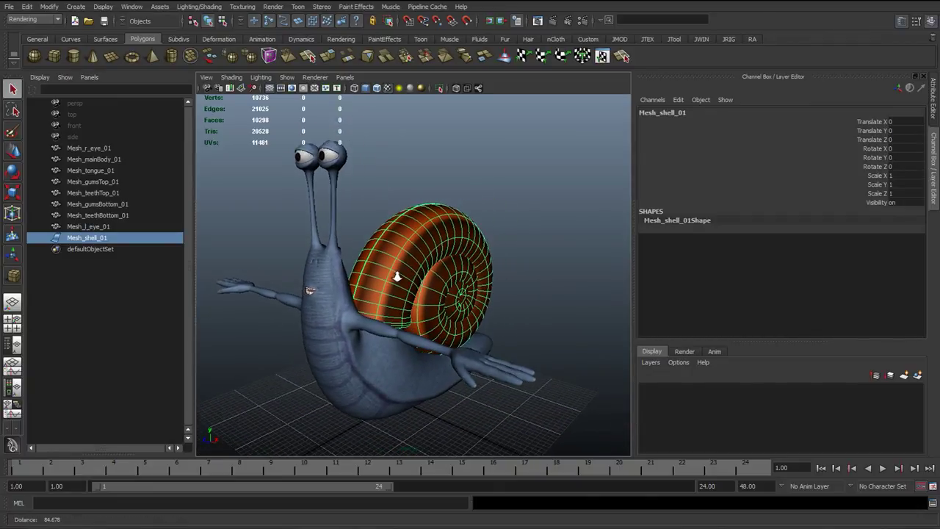
right_click_drag(397, 275, 407, 277, "alt")
middle_click_drag(400, 265, 388, 271, "alt")
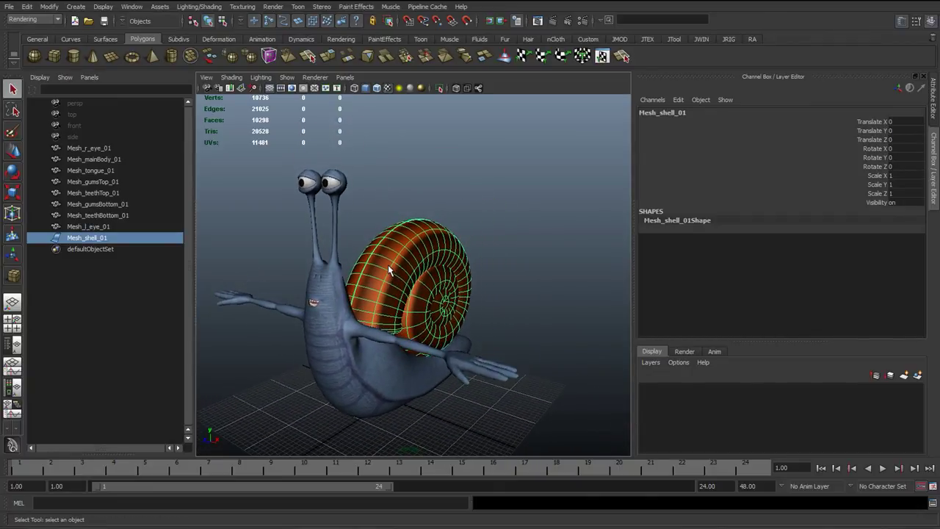
left_click(363, 205)
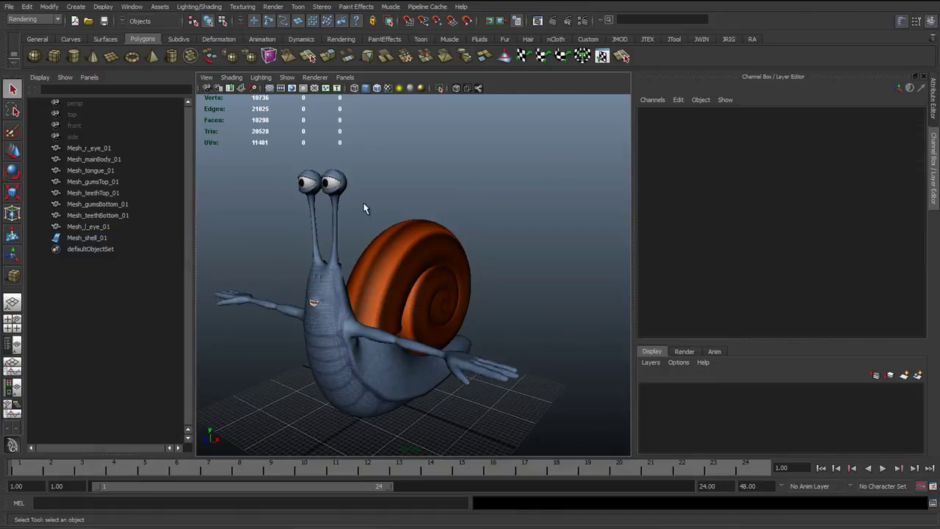